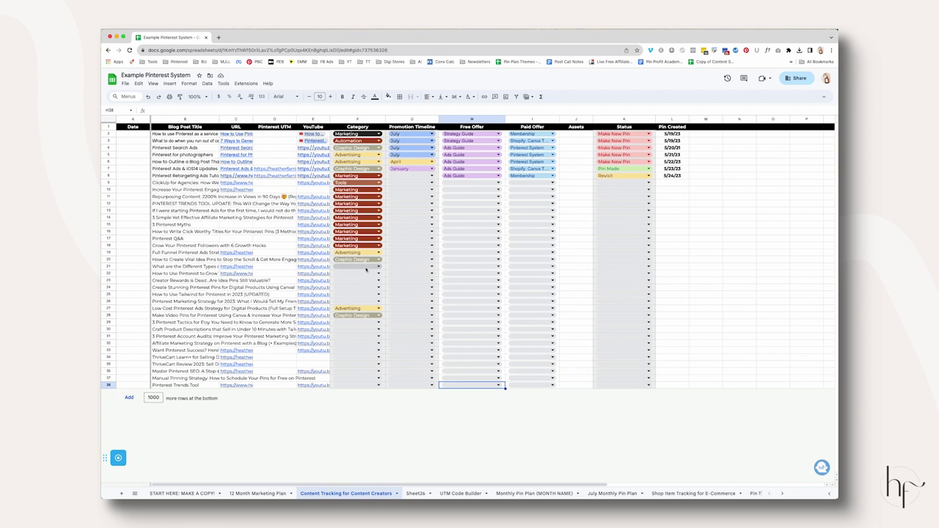
Set the Category to Marketing for rows 21 to 26 and for rows 29 to 38
left_click(367, 269)
left_click(363, 279)
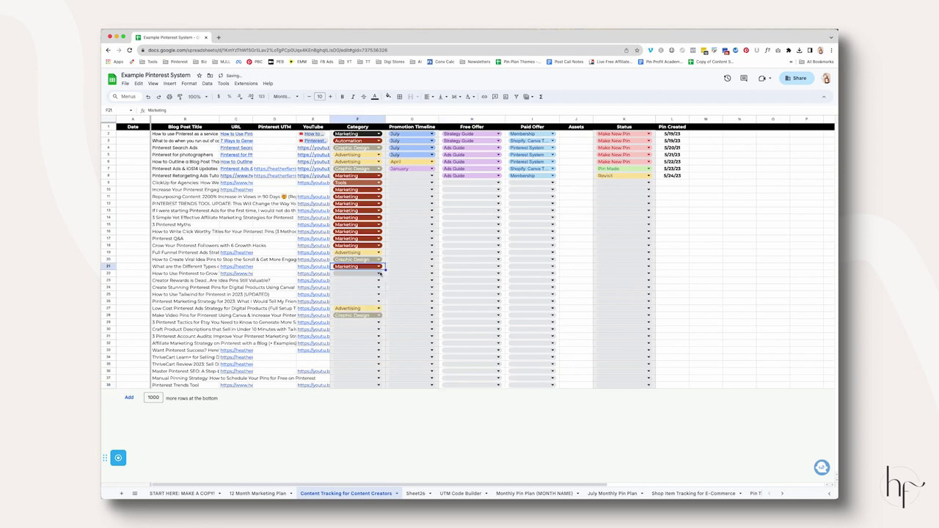
left_click_drag(383, 270, 384, 301)
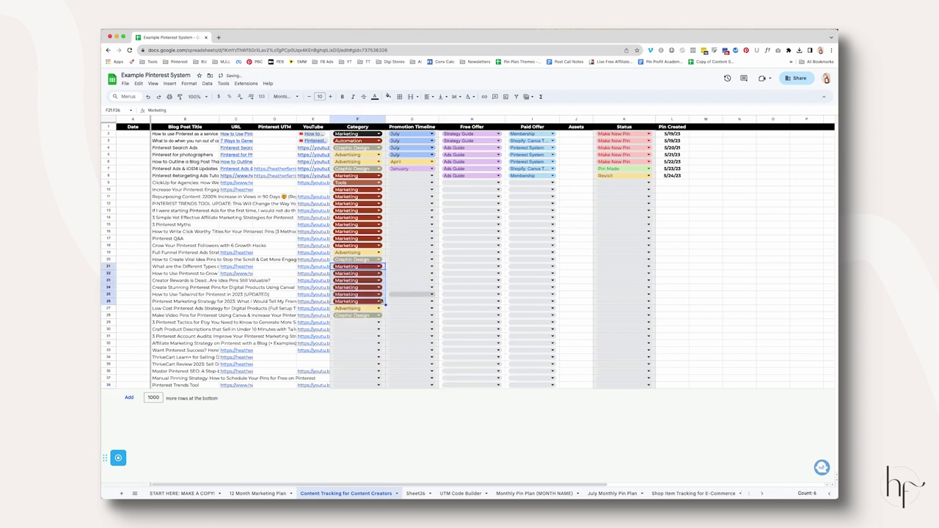
left_click(369, 324)
left_click(365, 333)
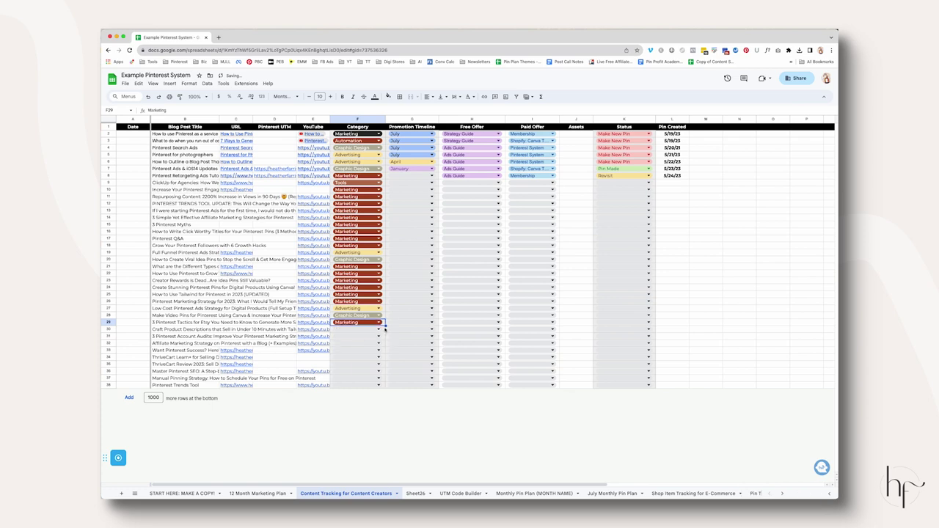
left_click_drag(385, 325, 377, 386)
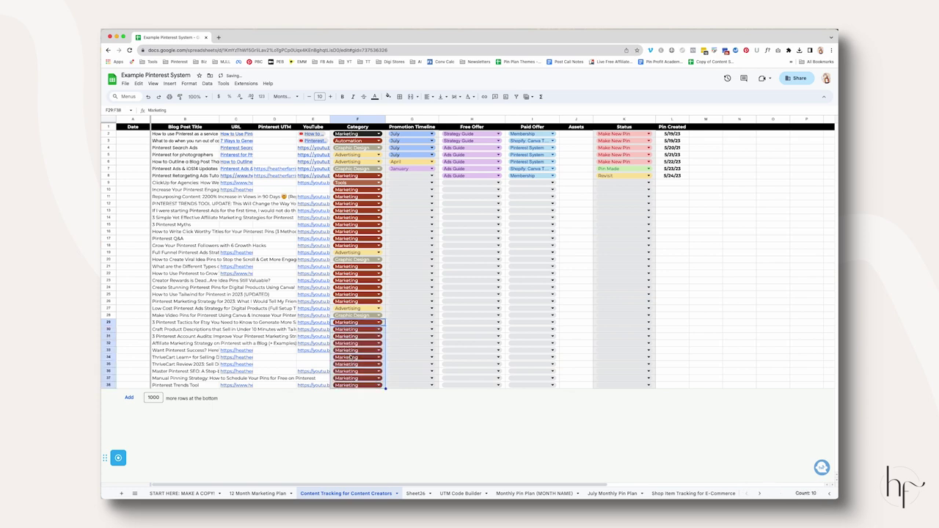
Change the Category to Tools for the two ThriveCart posts in rows 34 and 35
left_click(357, 356)
left_click(345, 398)
left_click(358, 356)
left_click(358, 409)
left_click(358, 364)
left_click(344, 406)
left_click(358, 364)
left_click(342, 416)
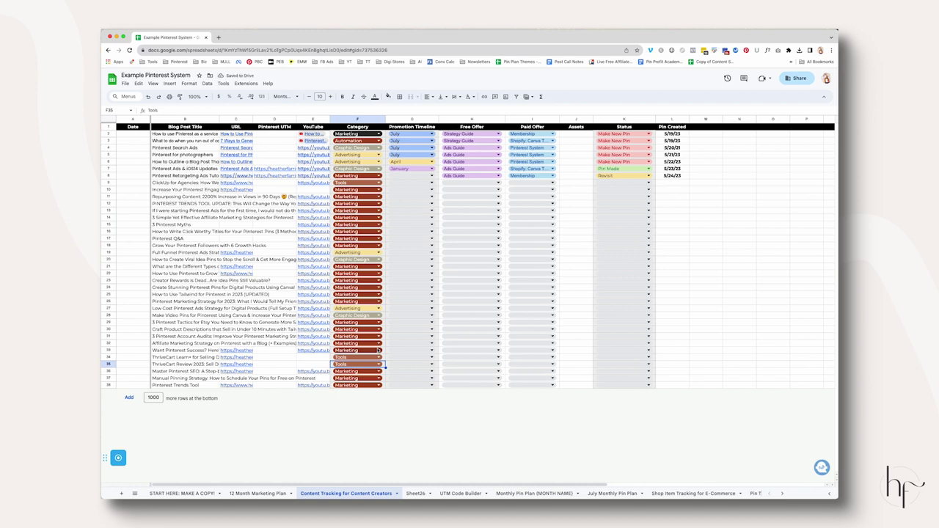
Set the Promotion Timeline to Evergreen in row 8 and fill it down through row 38
left_click(431, 176)
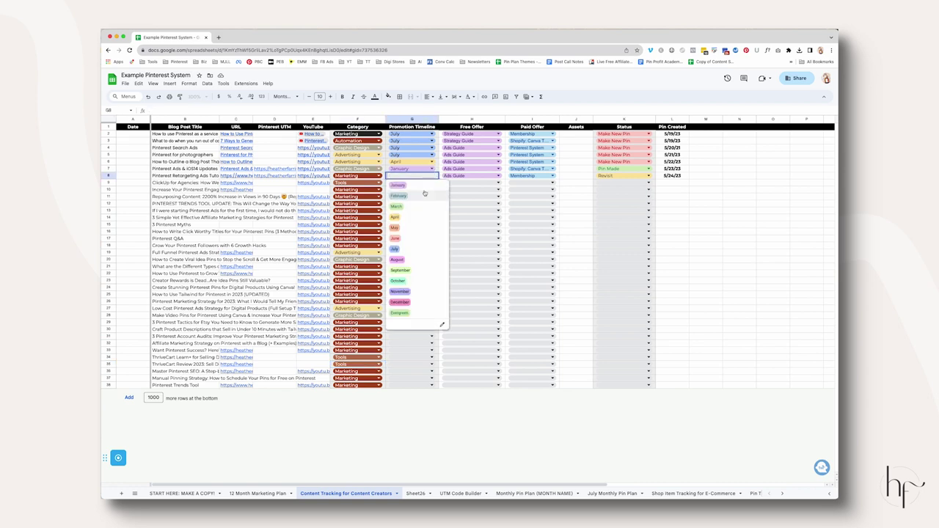
left_click(427, 319)
left_click_drag(439, 179, 418, 396)
Fill rows 9 to 38 with Strategy Guide as the Free Offer and Membership as the Paid Offer
left_click(502, 183)
left_click(476, 196)
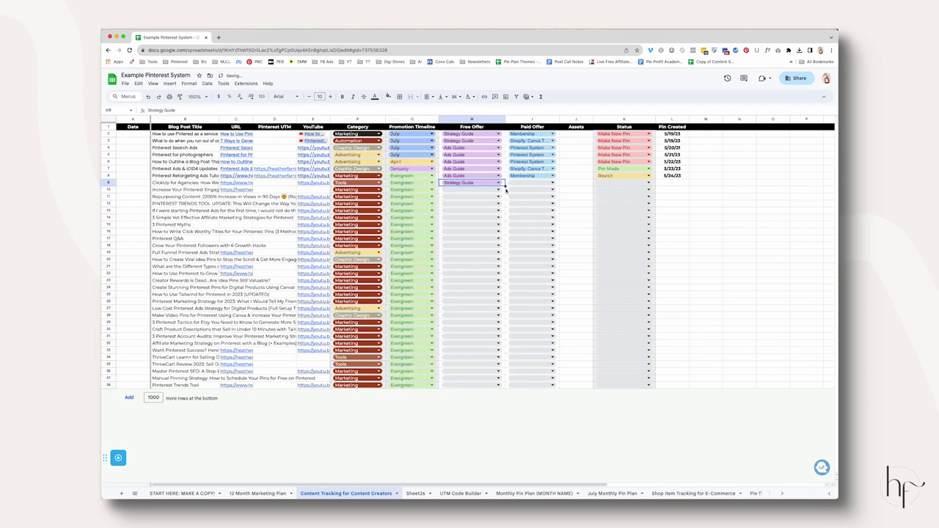
left_click_drag(505, 186, 490, 385)
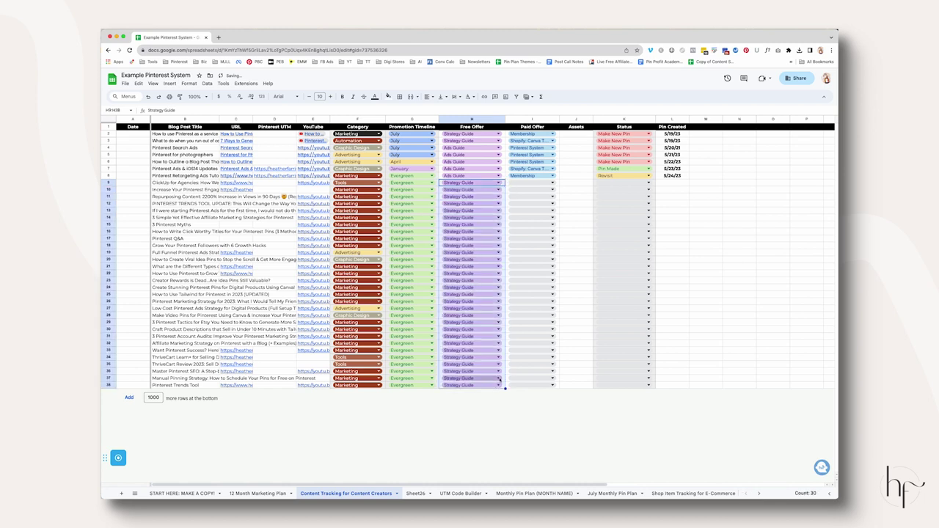
left_click(552, 183)
left_click(540, 193)
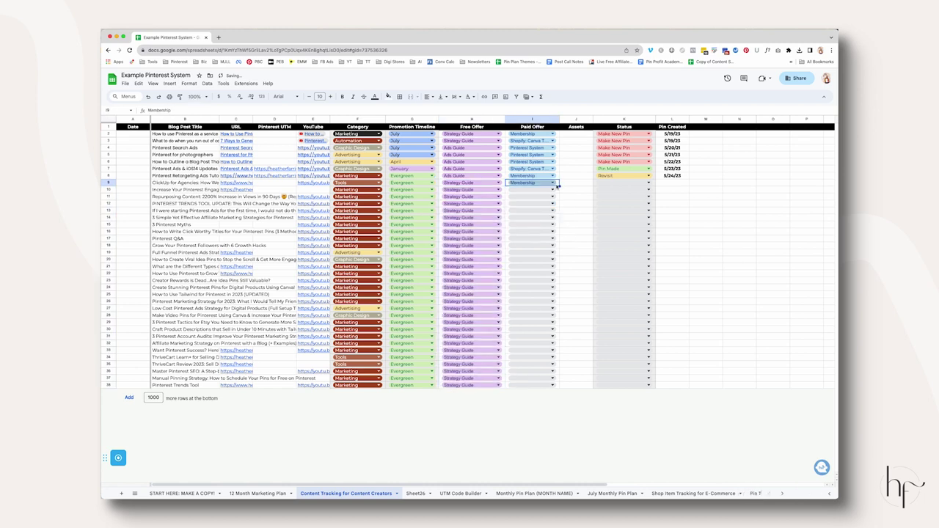
left_click_drag(555, 212, 559, 378)
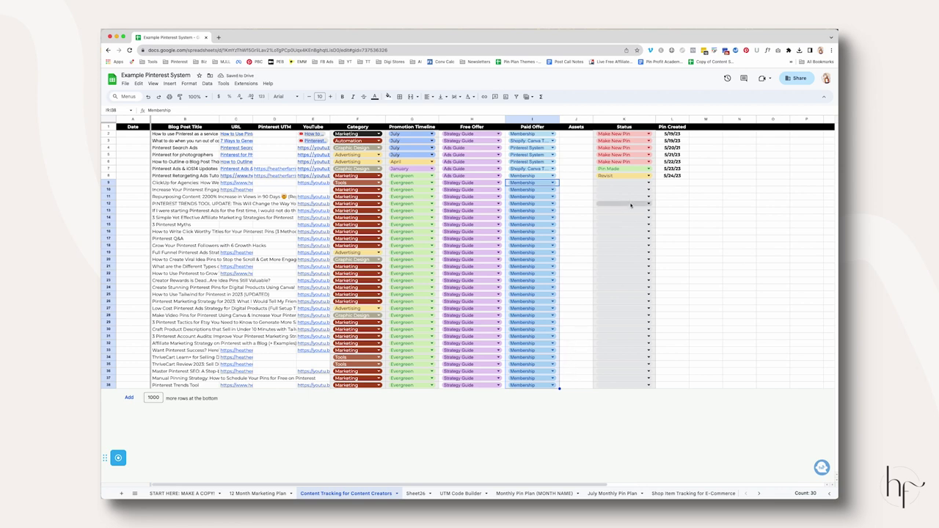
Set the Status to Revisit in row 9 and fill it down through row 38
left_click(649, 182)
left_click(609, 213)
left_click_drag(655, 185, 656, 390)
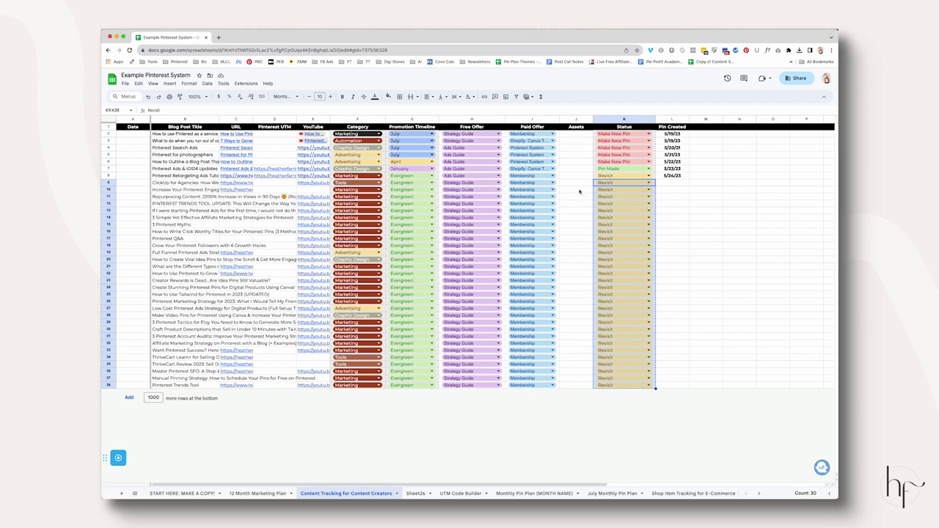
left_click(579, 184)
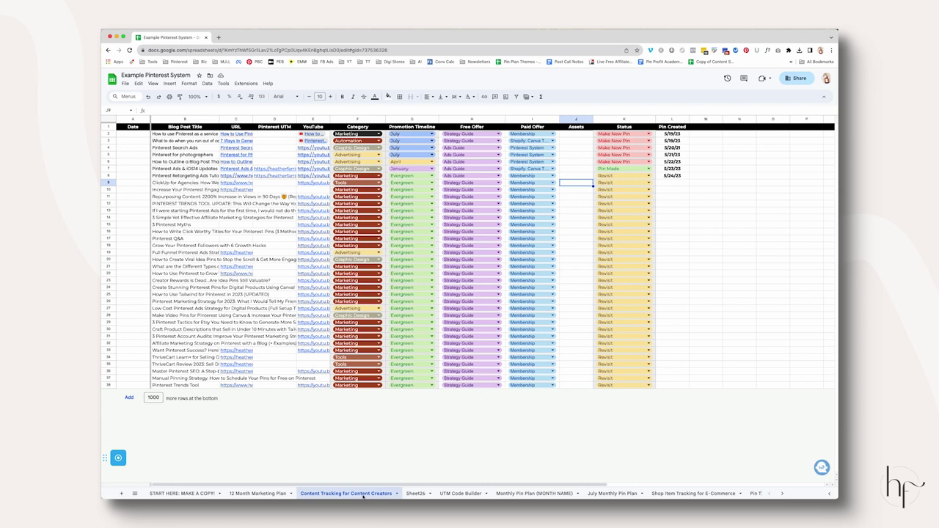
left_click_drag(184, 136, 624, 403)
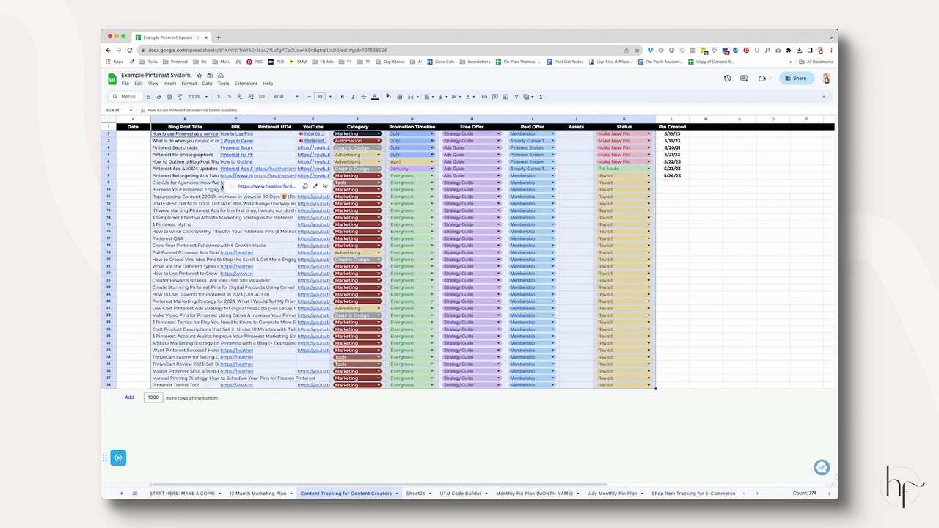
left_click(354, 385)
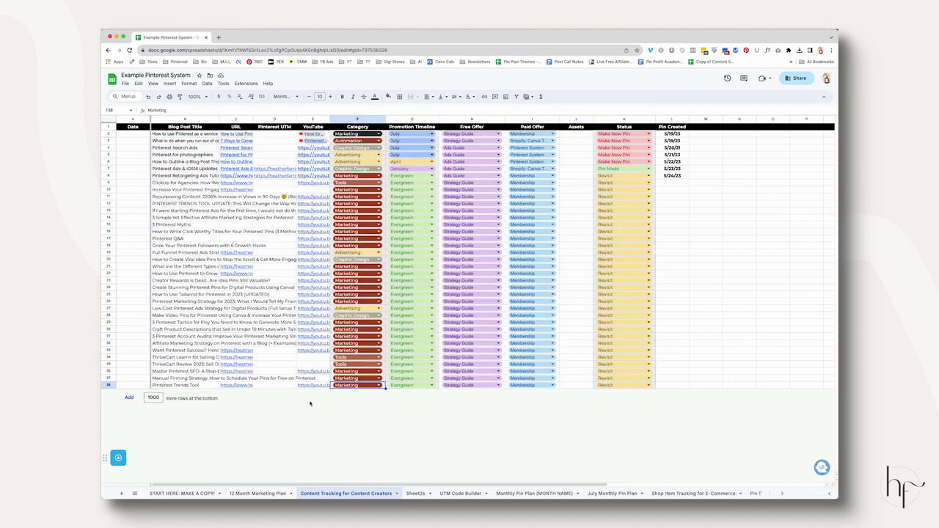
Duplicate the Monthly Pin Plan (MONTH NAME) template sheet, leaving the copy's default name
left_click(552, 494)
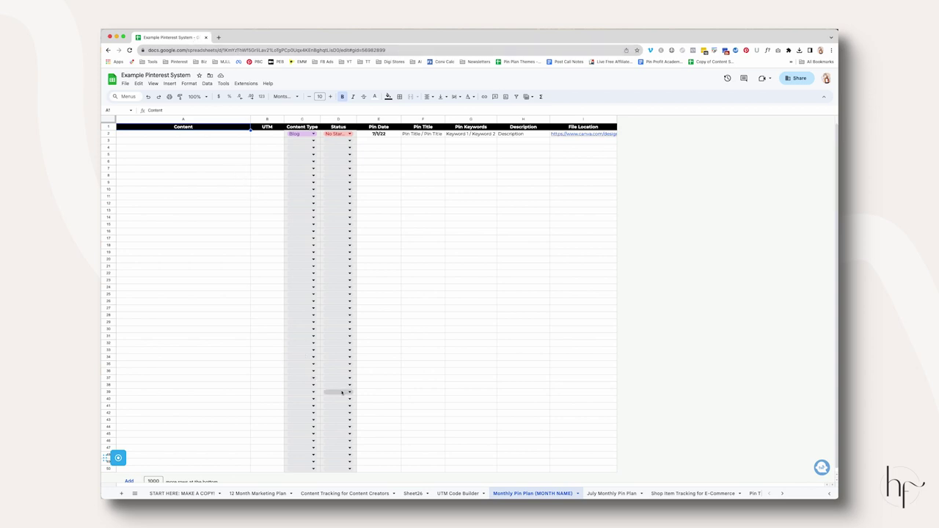
left_click(524, 494)
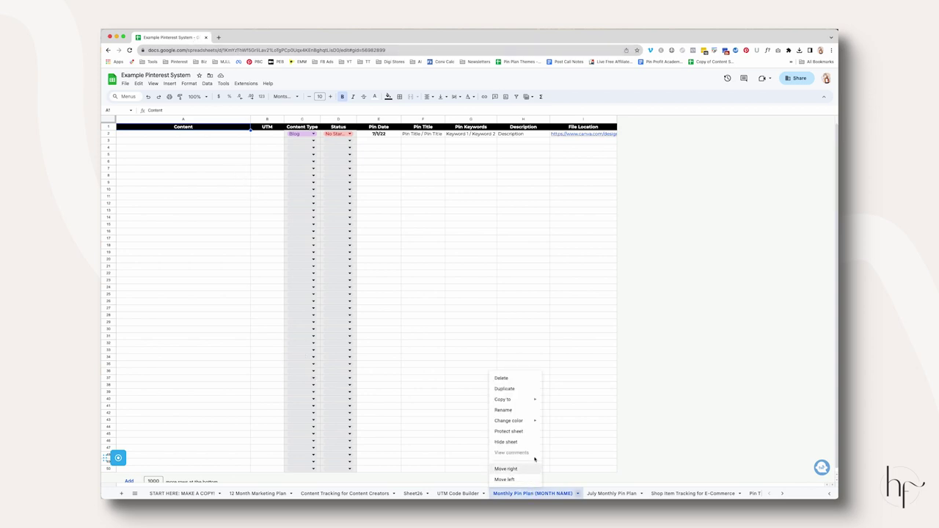
left_click(519, 390)
left_click(591, 495)
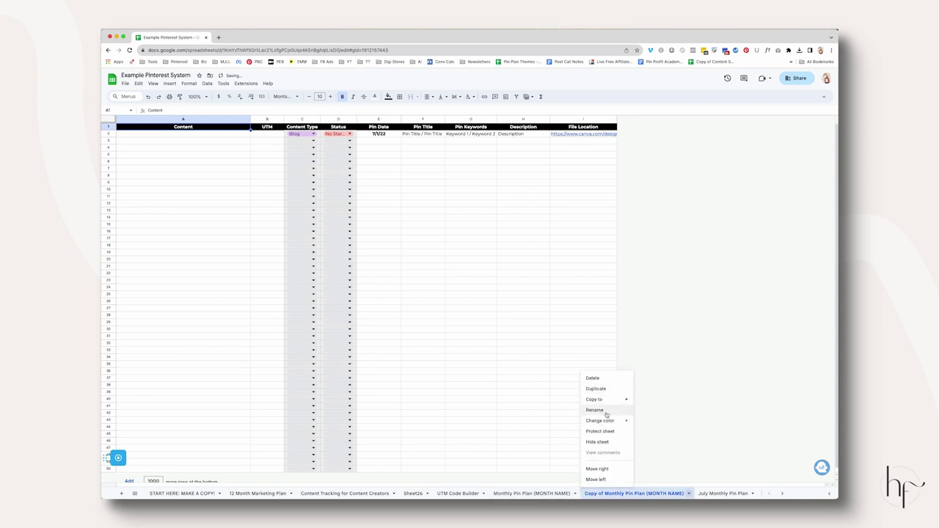
left_click(573, 421)
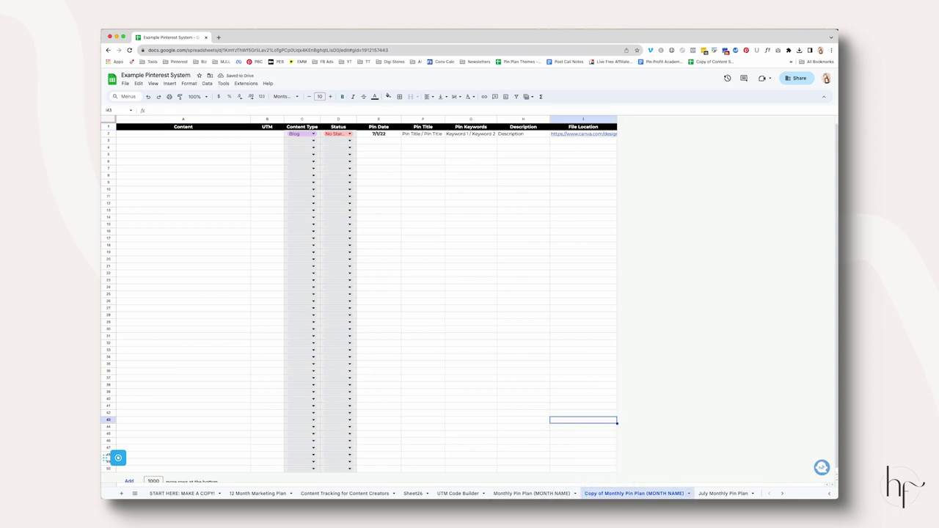
Open the July Monthly Pin Plan sheet and review its content list, Status and Pin Type options, and keyword, title and description columns
left_click(714, 493)
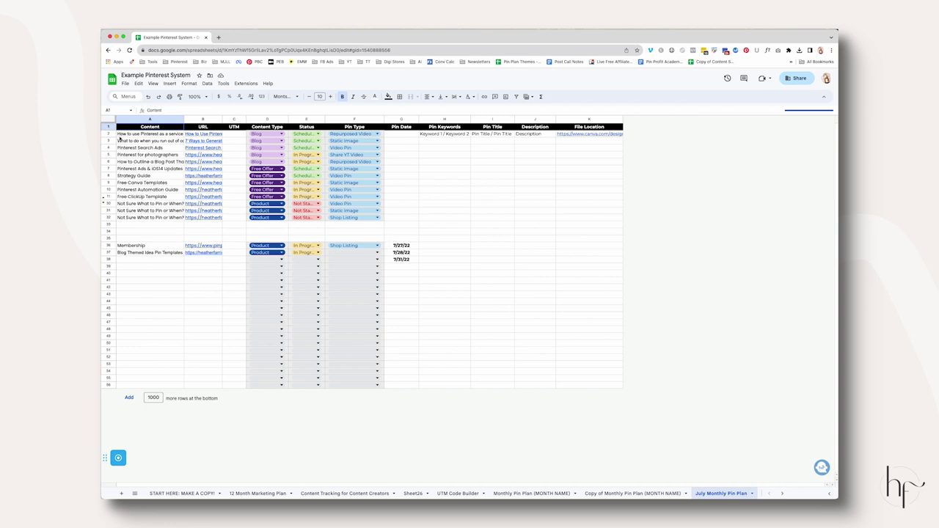
left_click_drag(160, 134, 170, 222)
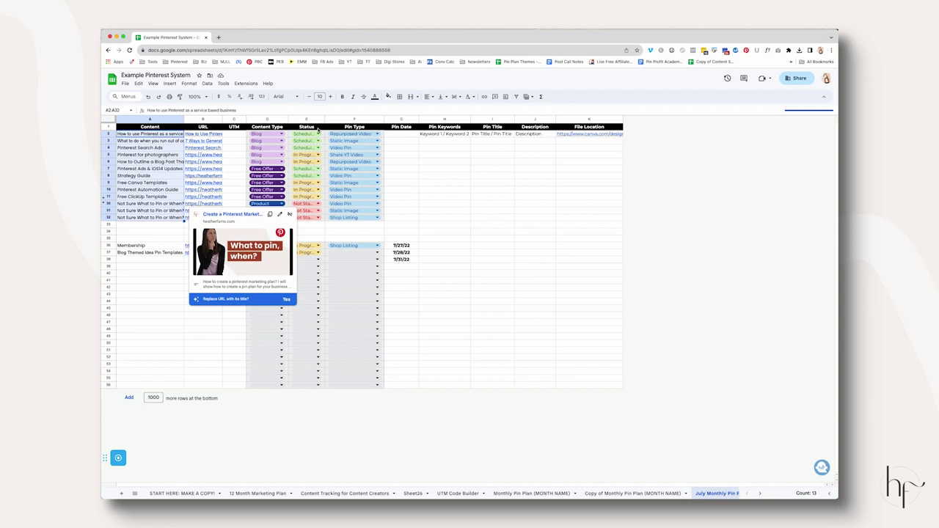
left_click(320, 135)
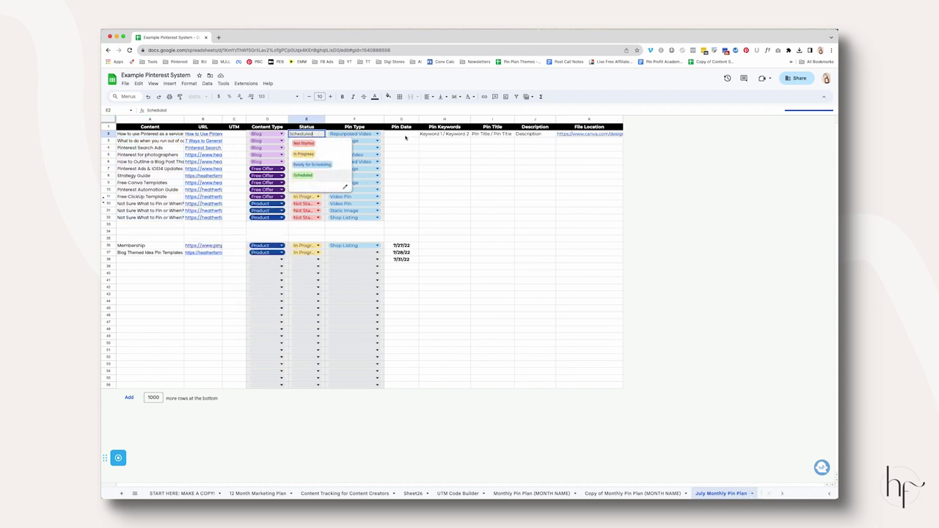
left_click(377, 134)
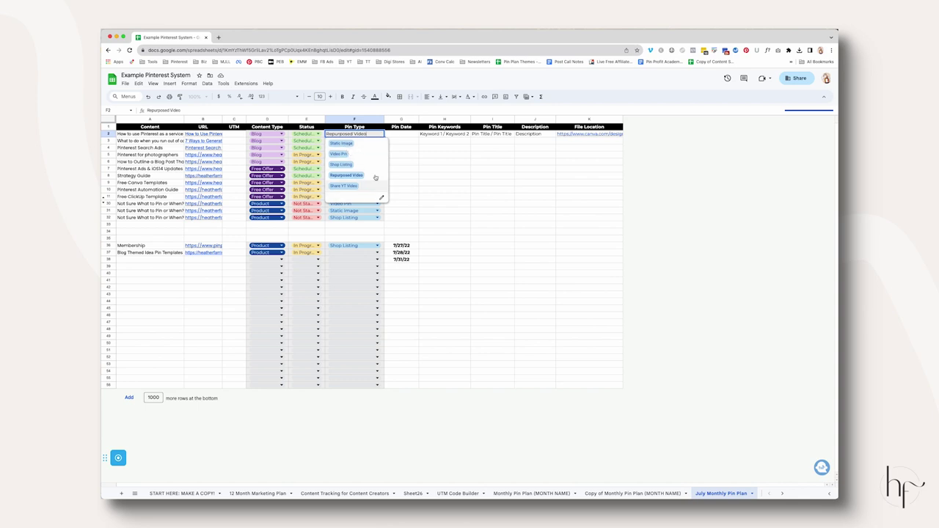
left_click_drag(457, 138, 528, 213)
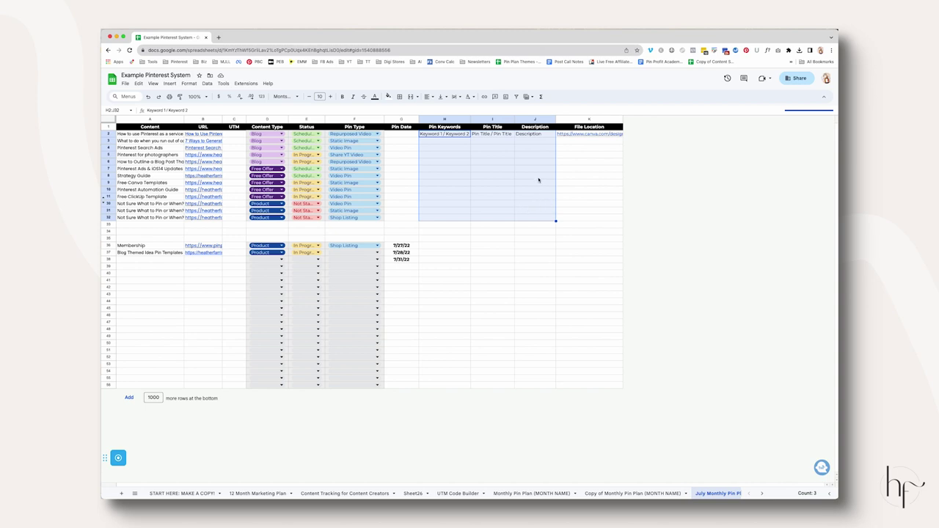
Set the first Pin Date to 11/1/23 and fill the dates down as a daily series through row 32
double_click(411, 135)
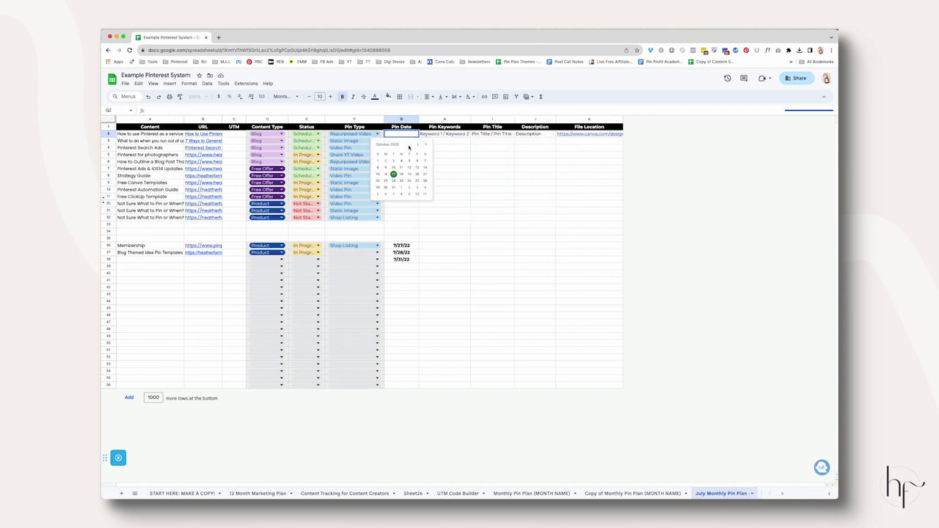
left_click(401, 187)
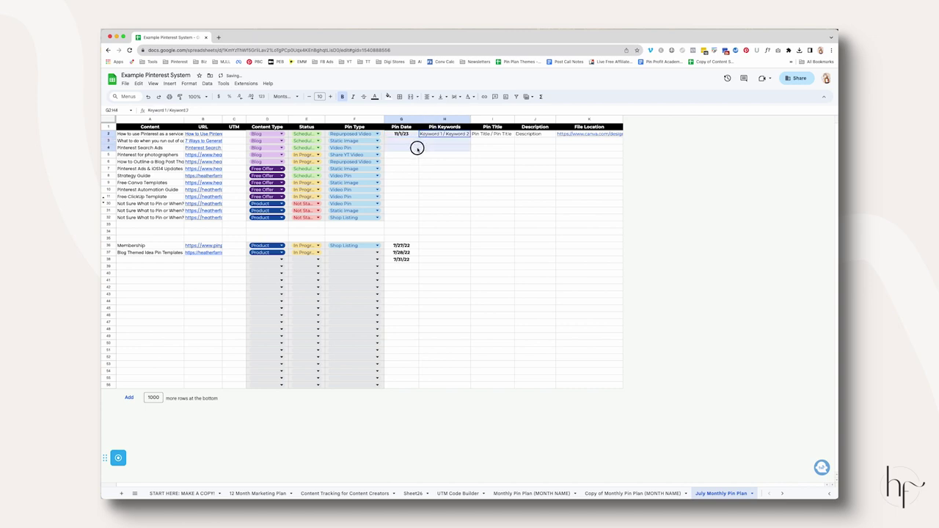
left_click_drag(419, 137, 419, 219)
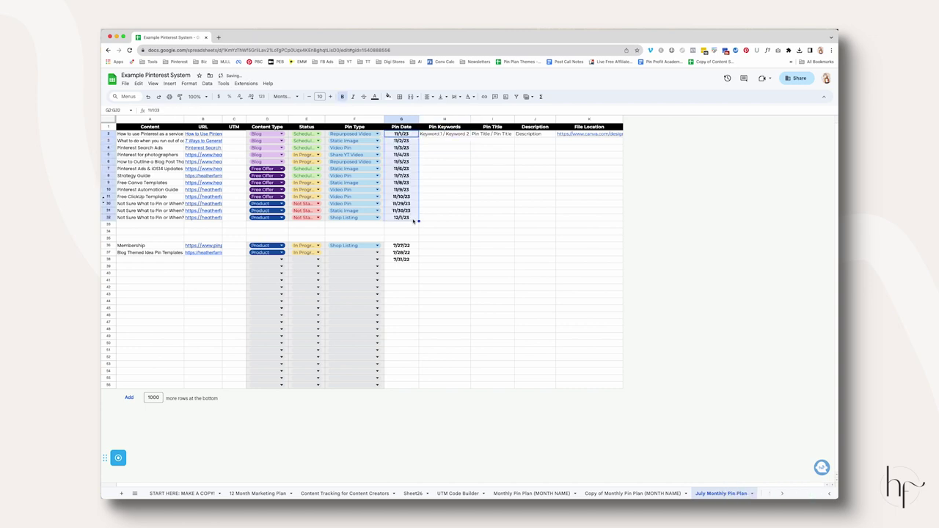
left_click(430, 192)
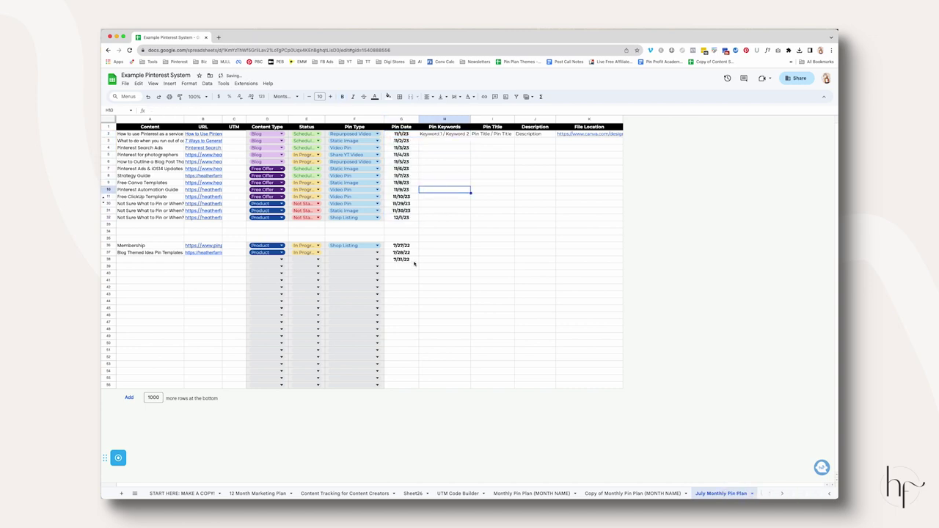
Copy the 12/1/23 Pin Date from row 32 to the Membership row and fill the dates down through row 38
left_click(403, 217)
key("ctrl+c")
left_click(403, 246)
key("ctrl+v")
left_click_drag(419, 248, 418, 262)
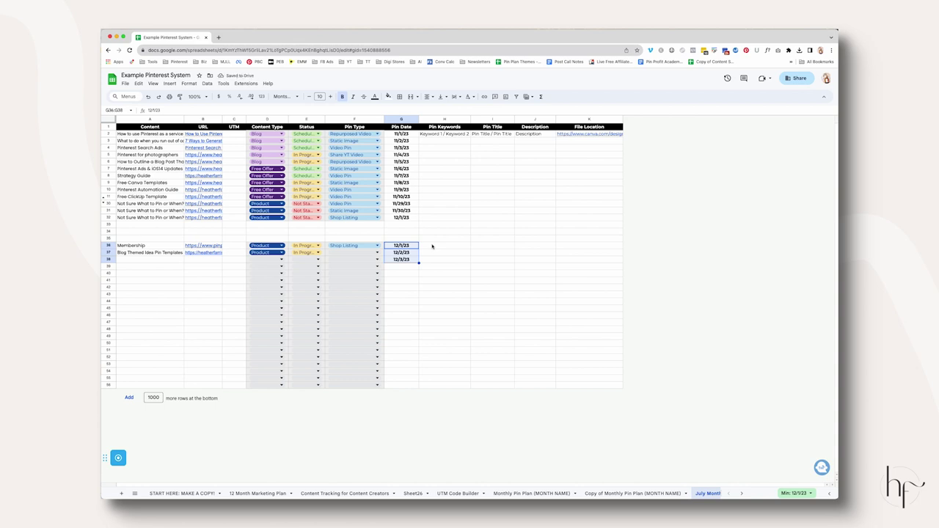
left_click(432, 246)
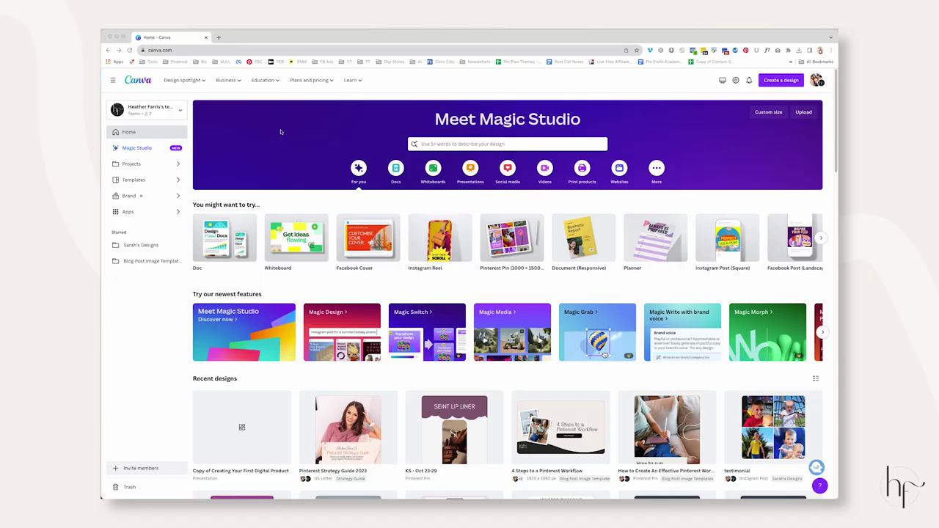
In Canva, list the project folders and open the Heather Farris & Co. folder
left_click(133, 164)
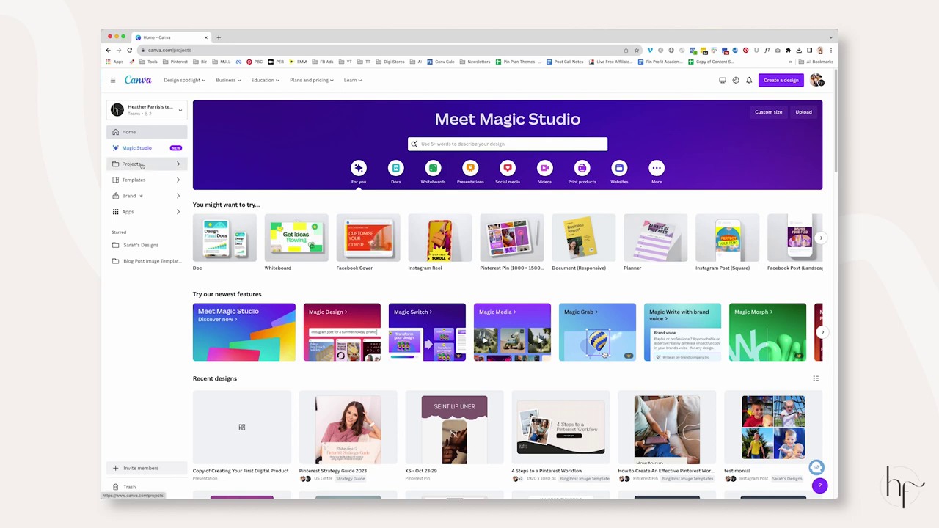
left_click(227, 144)
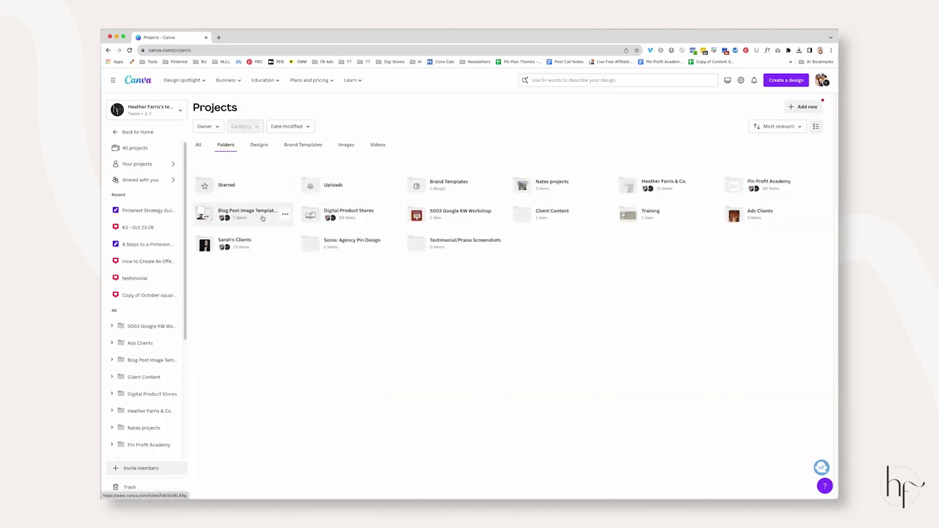
left_click(668, 188)
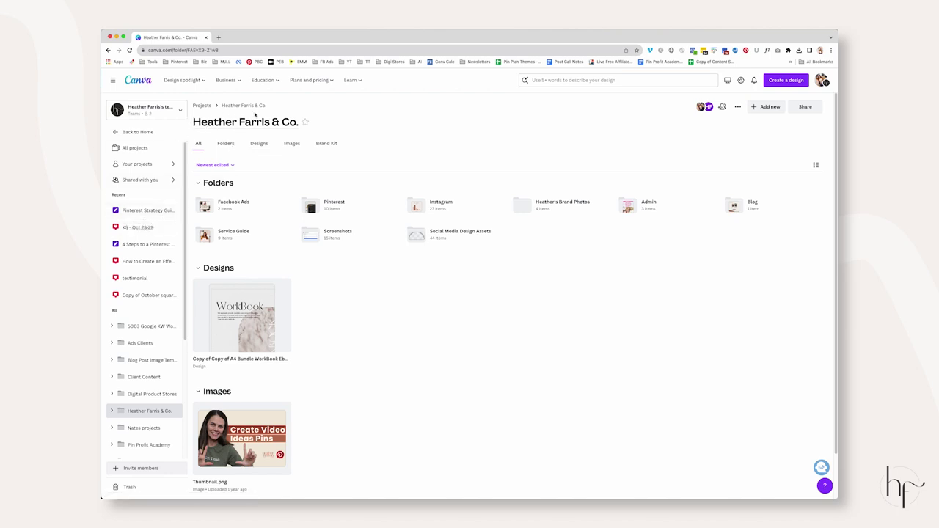
Open the folder's Brand Kit and examine its logos, colors and fonts
left_click(324, 144)
scroll(606, 266, "down", 3)
scroll(606, 265, "down", 3)
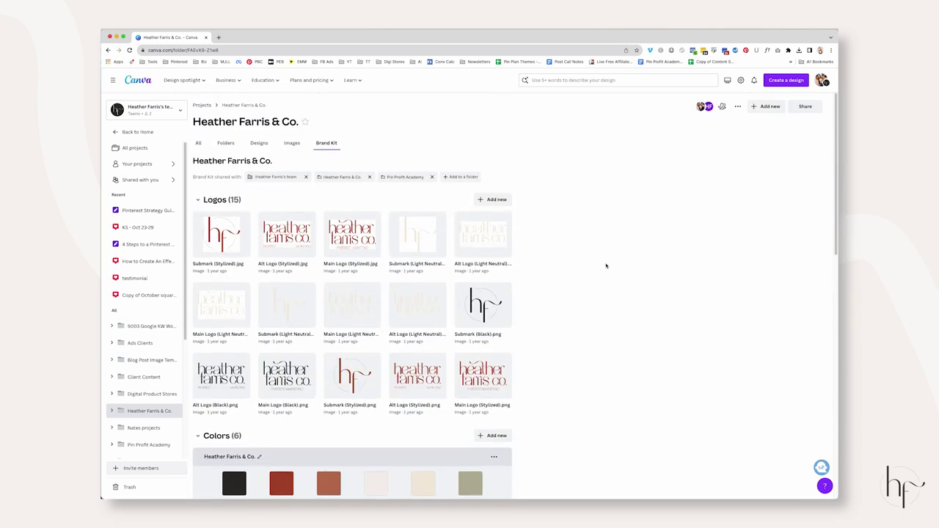
scroll(589, 273, "down", 10)
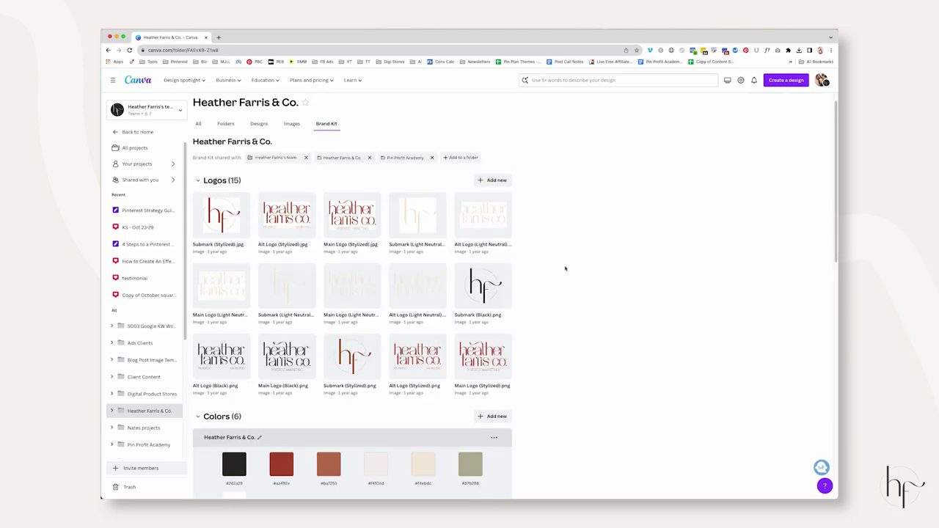
scroll(565, 269, "down", 8)
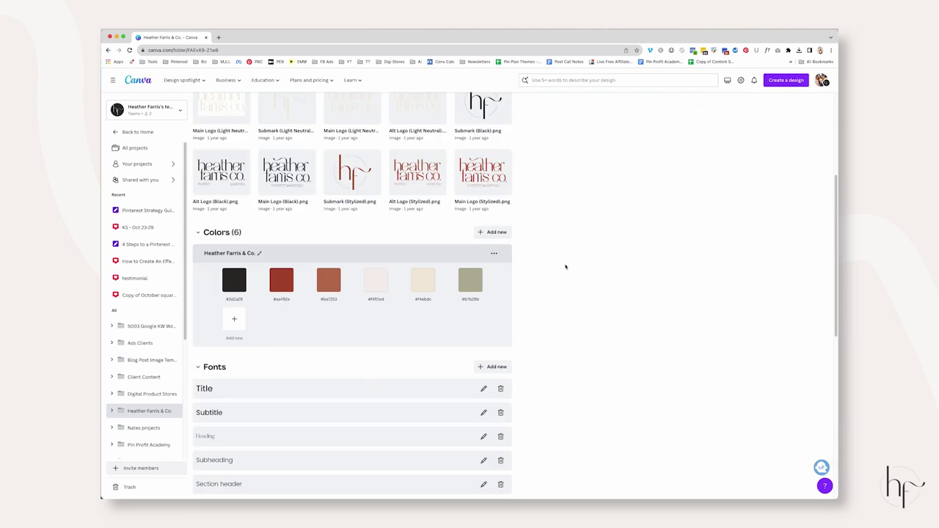
Read the Brand Kit's fonts and brand voice, and look into the Pinterest and Heather's Brand Photos subfolders
scroll(371, 291, "down", 2)
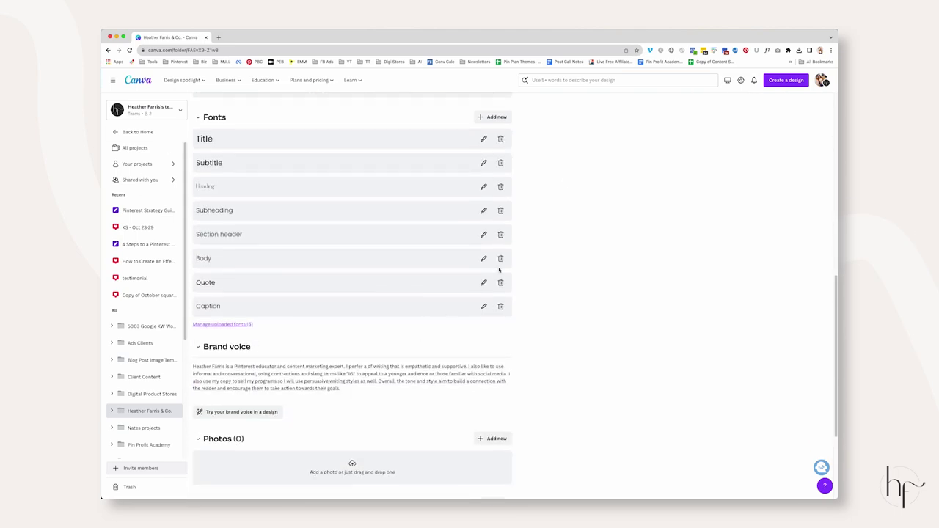
scroll(514, 268, "down", 3)
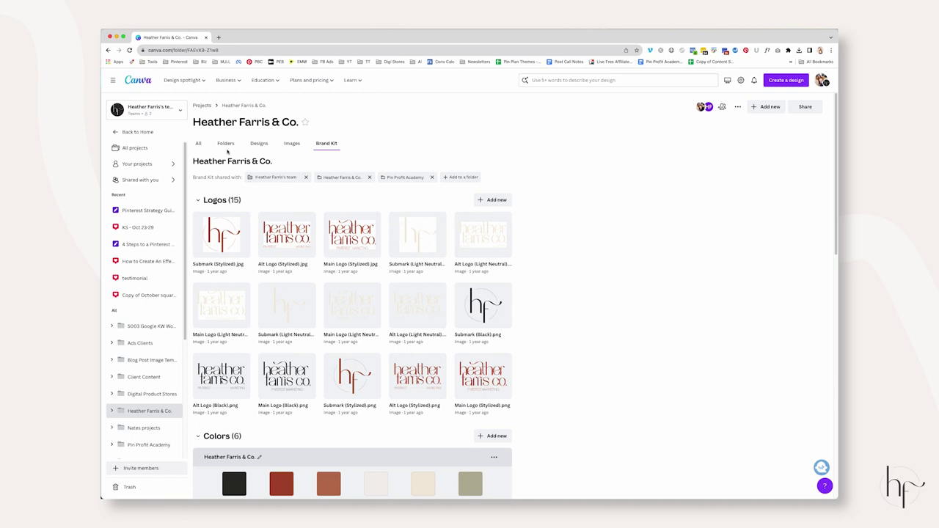
left_click(226, 143)
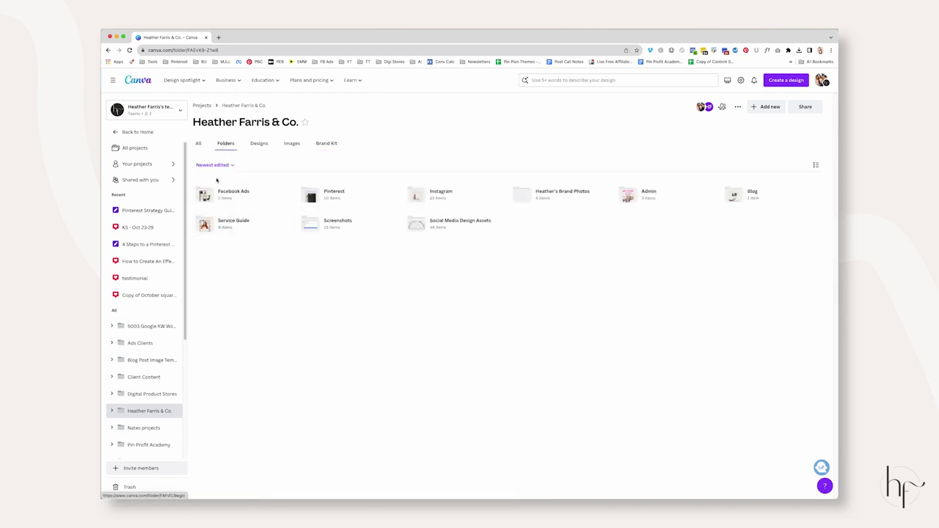
left_click(327, 195)
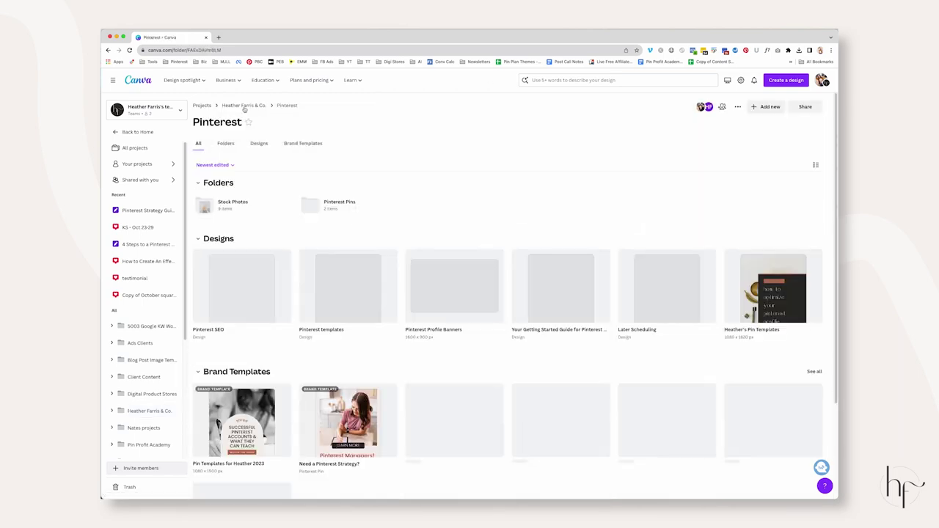
left_click(245, 107)
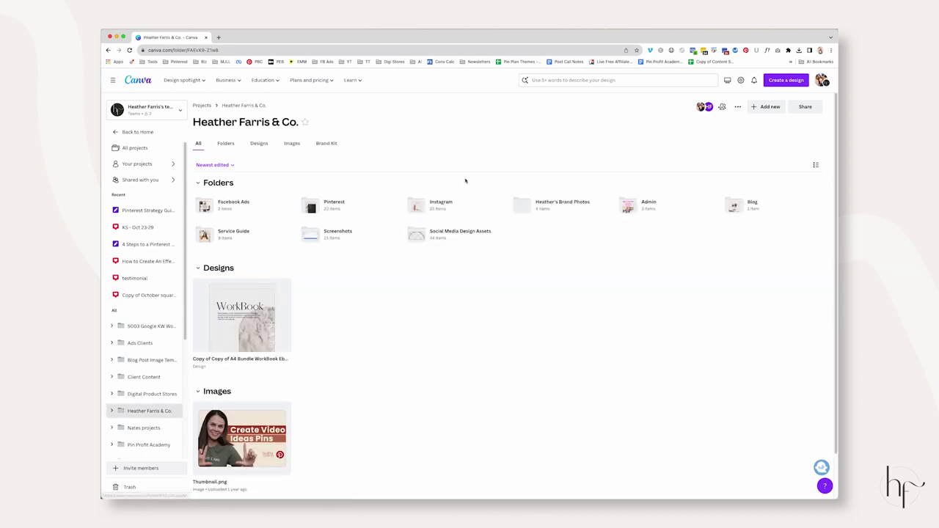
left_click(565, 206)
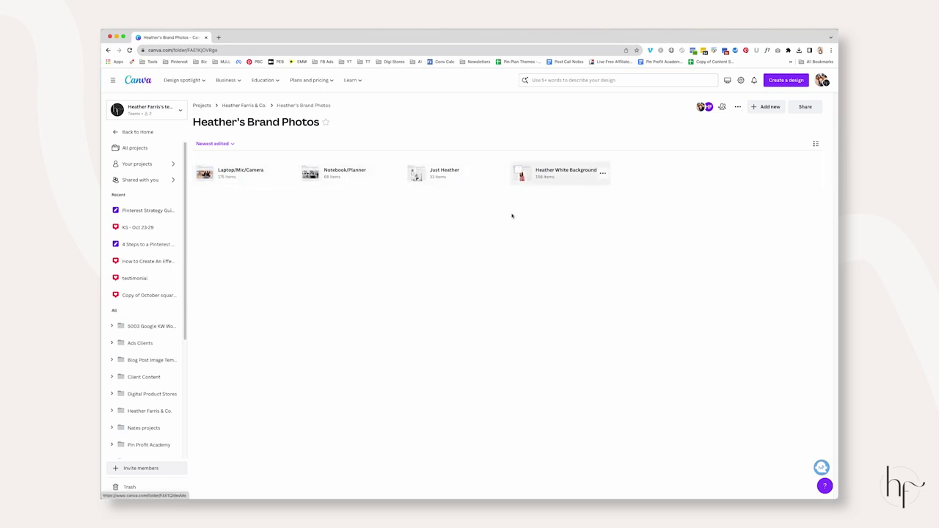
left_click(250, 107)
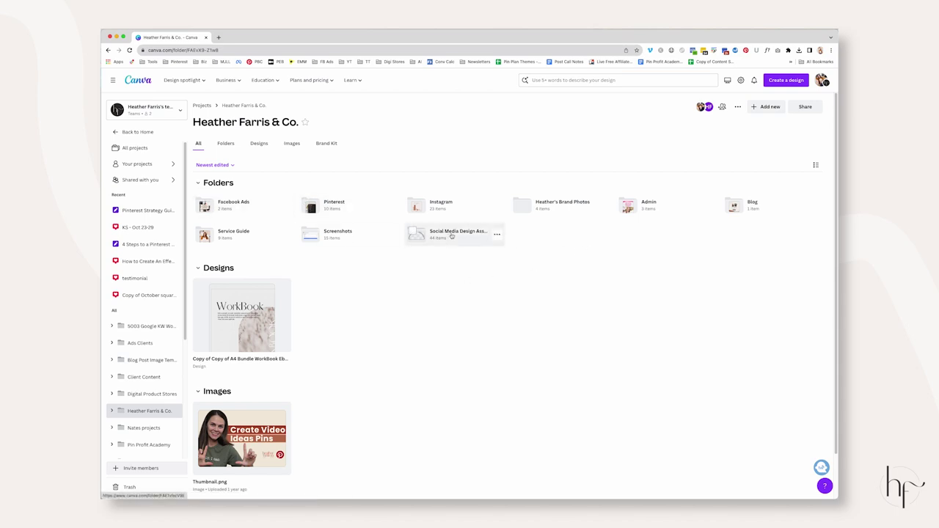
Create a folder named Stock Photos inside the Heather Farris & Co. folder and open it
left_click(765, 109)
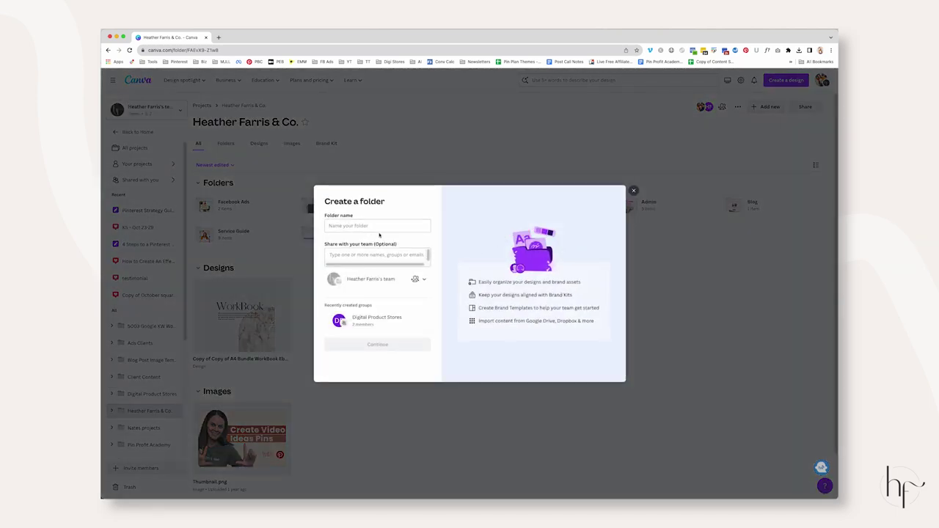
type("Se")
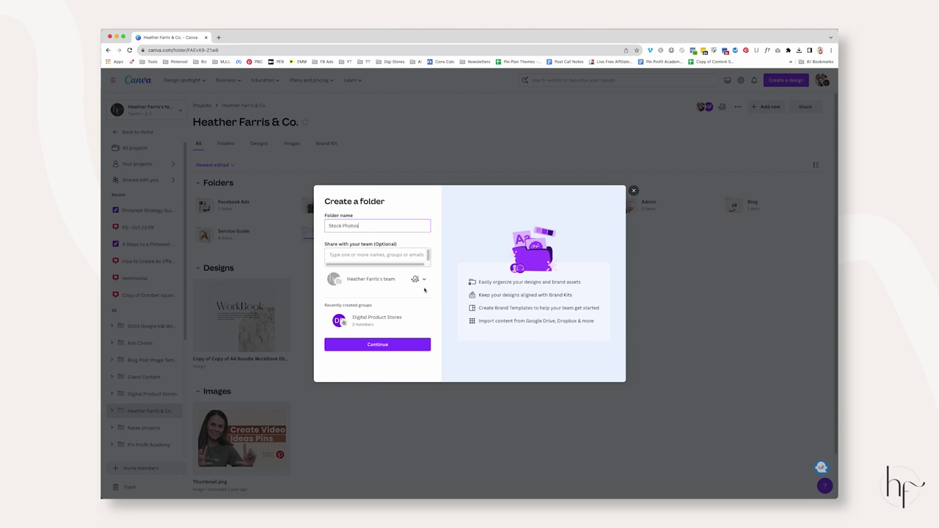
left_click(398, 344)
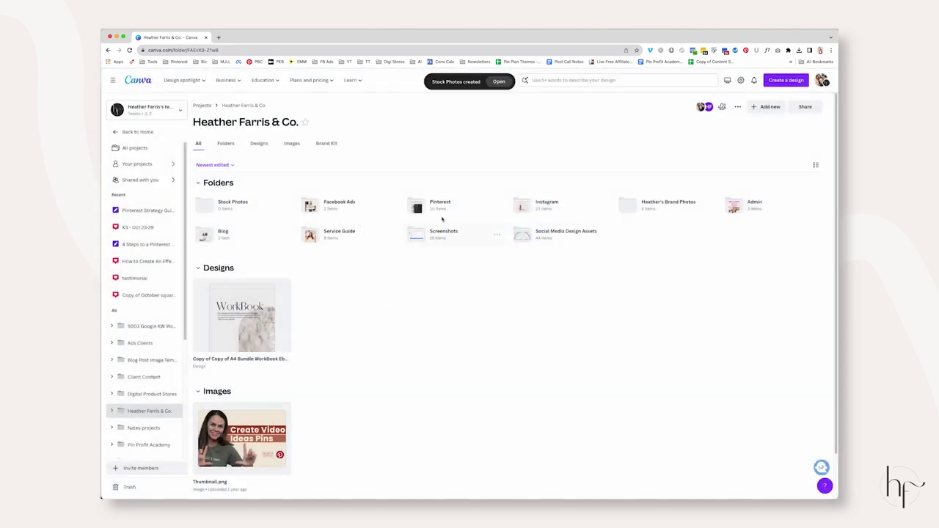
left_click(241, 204)
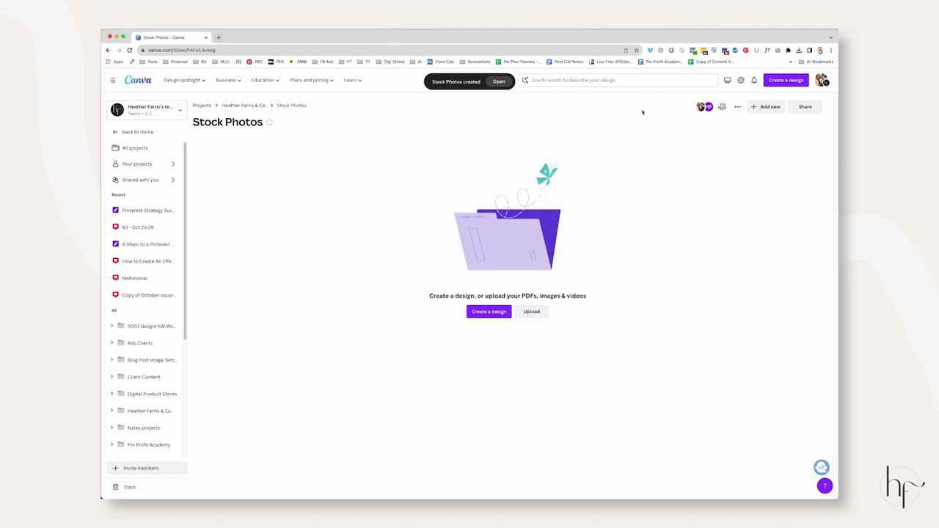
Start an Instagram Reel design from the Stock Photos folder and list more photos by Floral Deco, the creator of the recently used desk photo
left_click(490, 311)
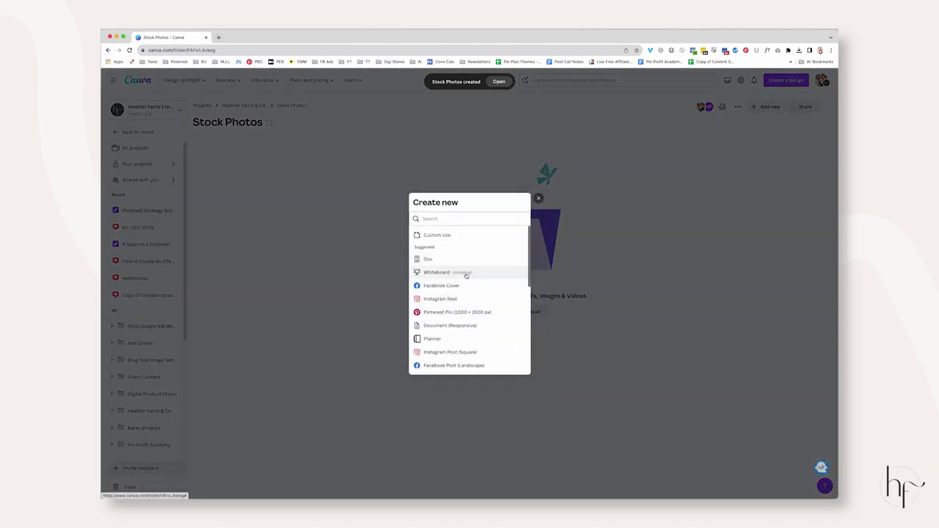
left_click(472, 300)
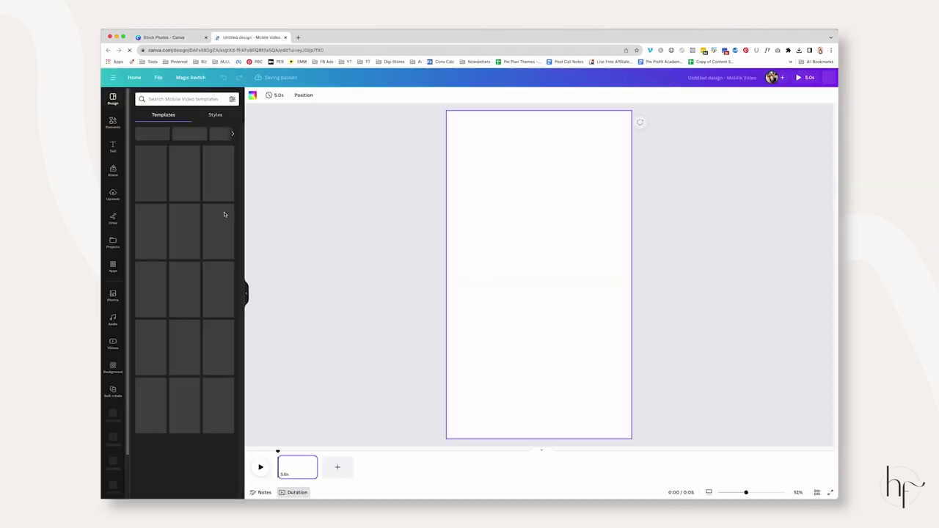
left_click(112, 295)
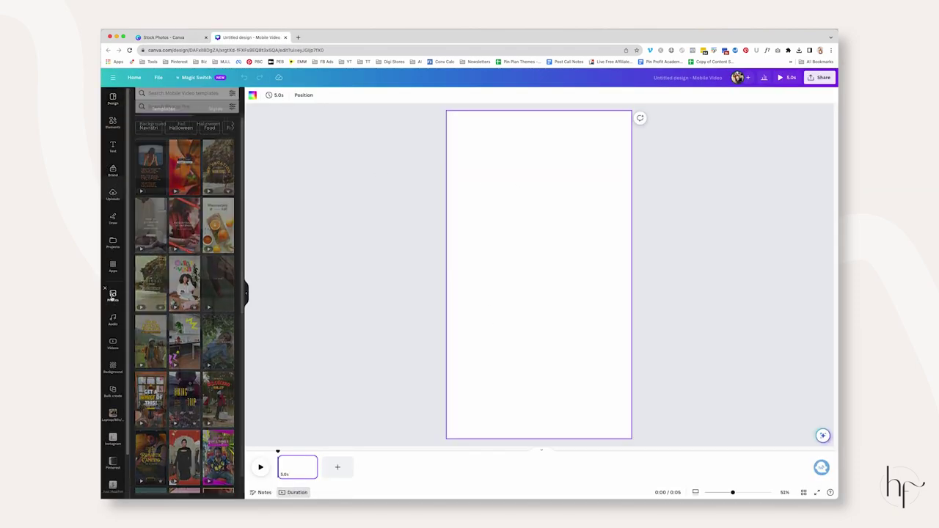
left_click(176, 144)
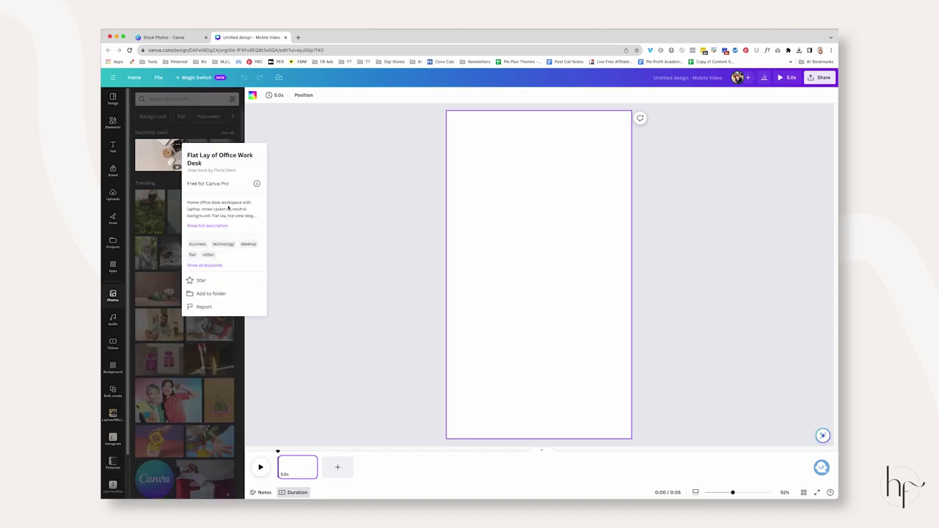
left_click(224, 170)
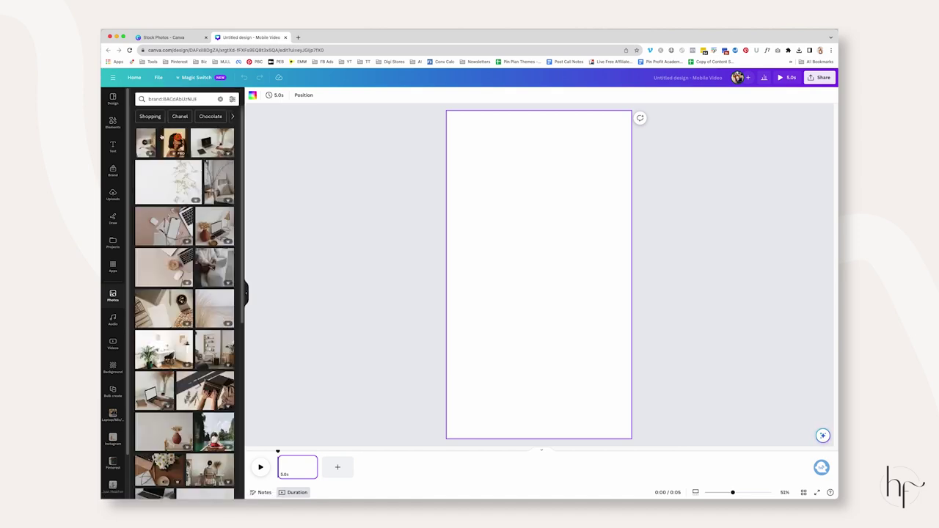
Save the photo of notebooks and office supplies and the photo of a person covering her eyes with a flower to the Stock Photos folder
left_click(151, 133)
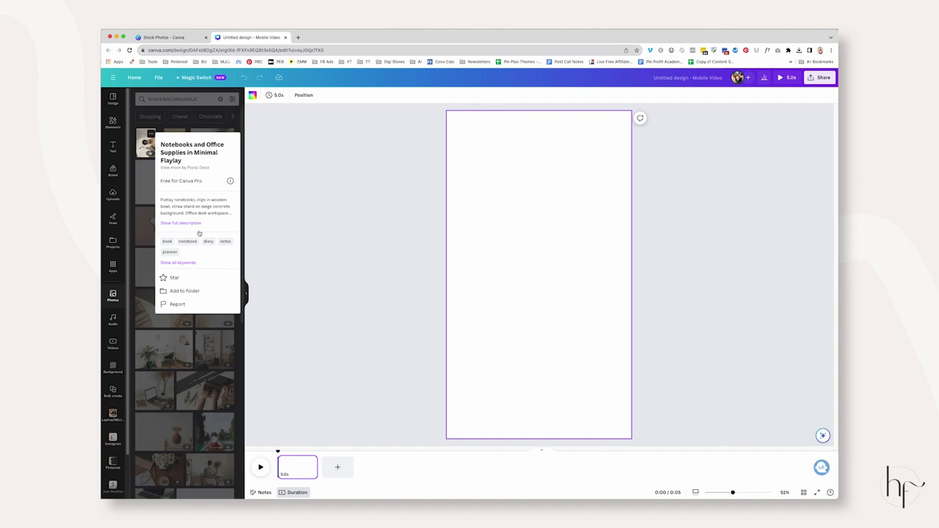
left_click(178, 279)
left_click(190, 189)
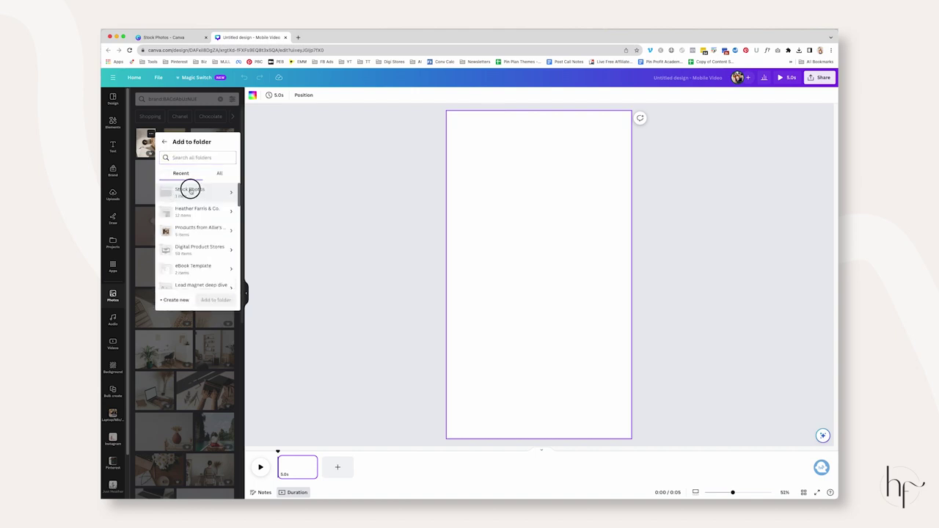
left_click(216, 284)
left_click(183, 134)
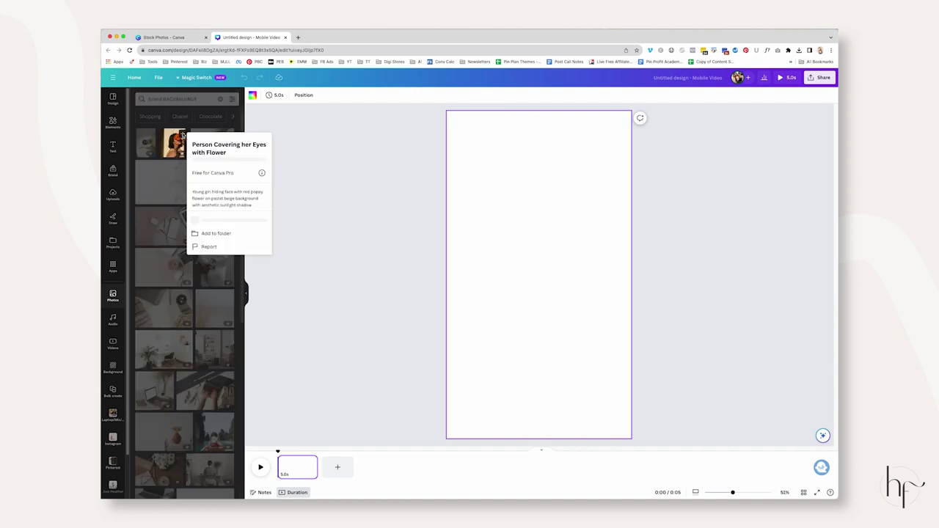
left_click(231, 235)
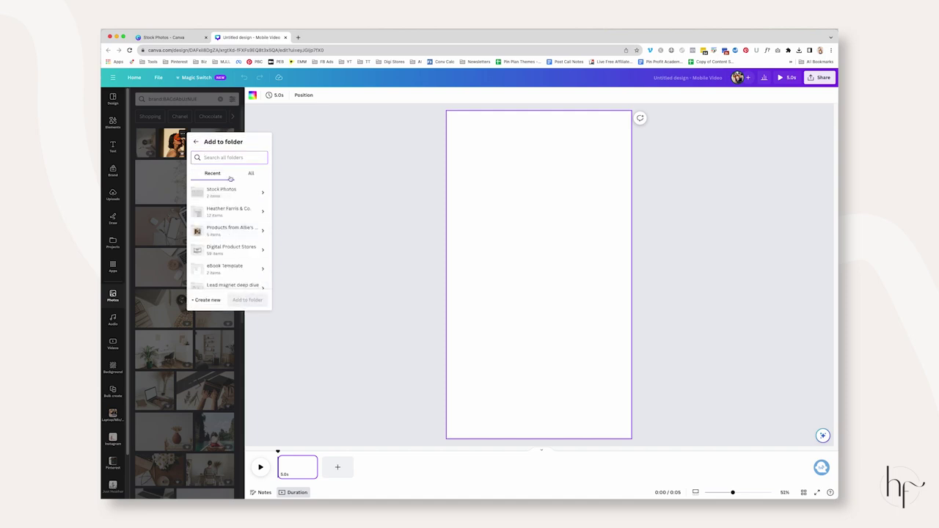
left_click(221, 192)
left_click(248, 283)
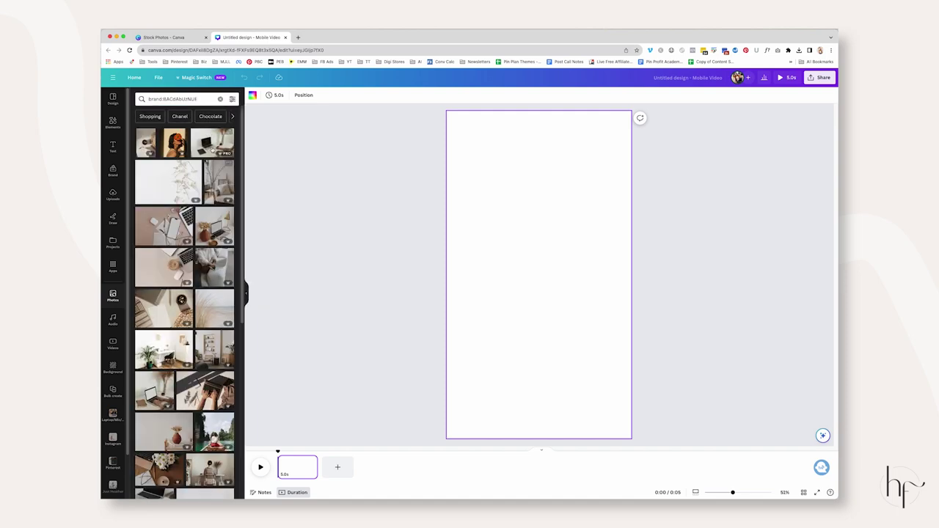
Save the photo of a laptop on a desk and the white background photo with a leafy branch to the Stock Photos folder
left_click(228, 133)
left_click(272, 284)
left_click(275, 190)
left_click(295, 286)
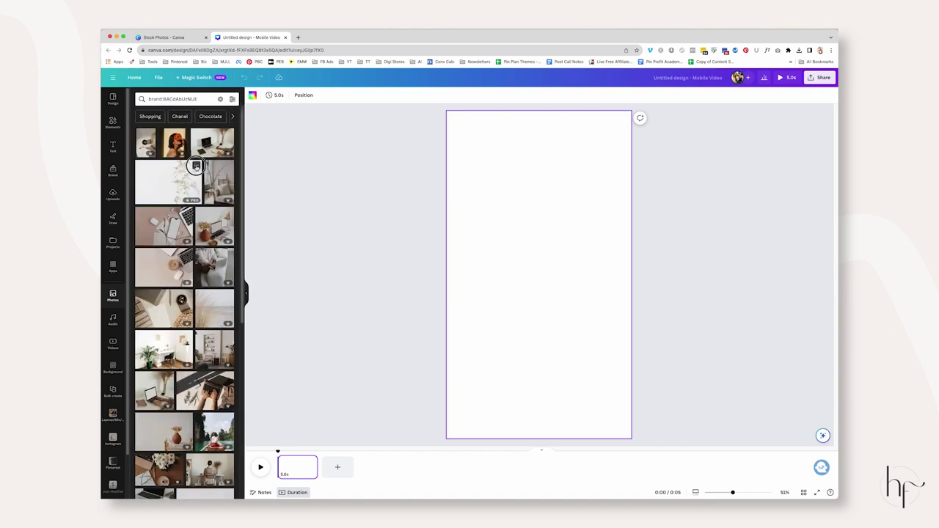
left_click(196, 164)
left_click(251, 304)
left_click(262, 221)
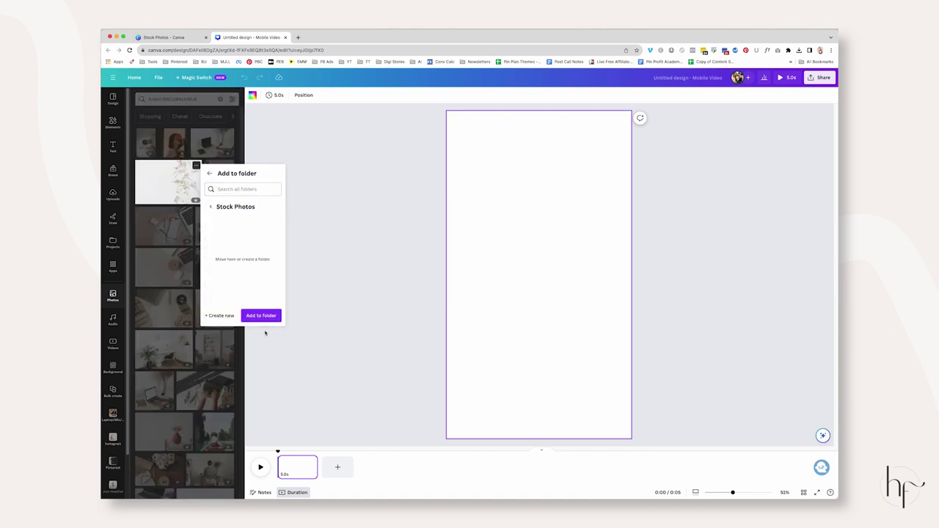
left_click(260, 316)
Save the armchair photo and the pink flat lay with smartphone, laptop and ear pods to the Stock Photos folder
left_click(229, 165)
left_click(264, 310)
left_click(282, 223)
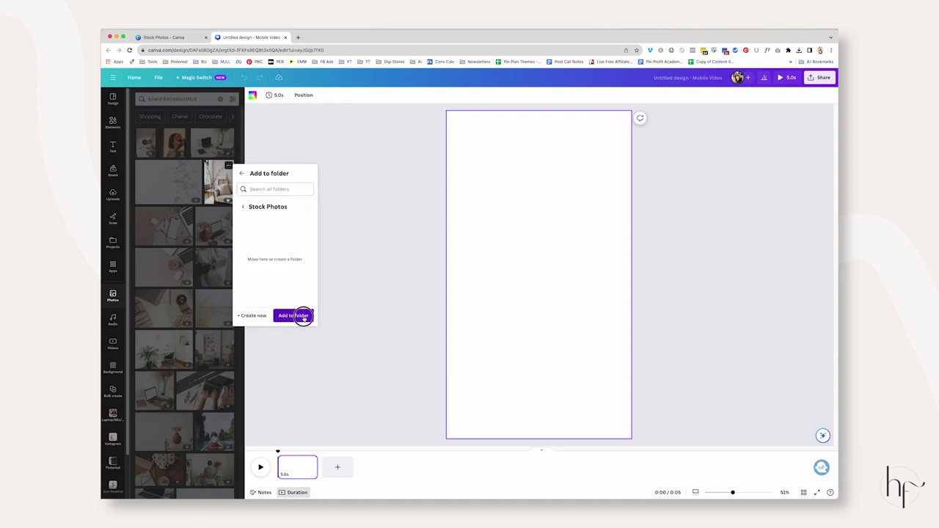
left_click(296, 316)
left_click(186, 214)
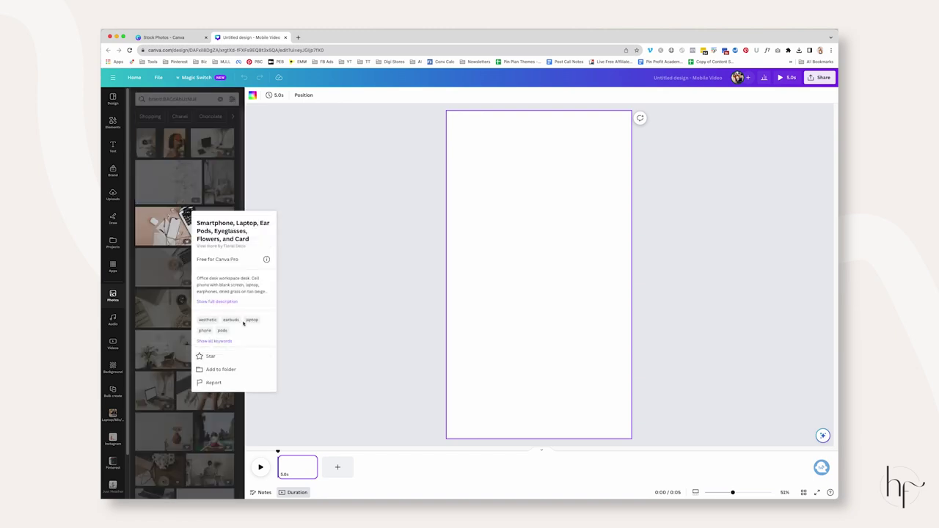
left_click(241, 369)
left_click(256, 272)
left_click(268, 369)
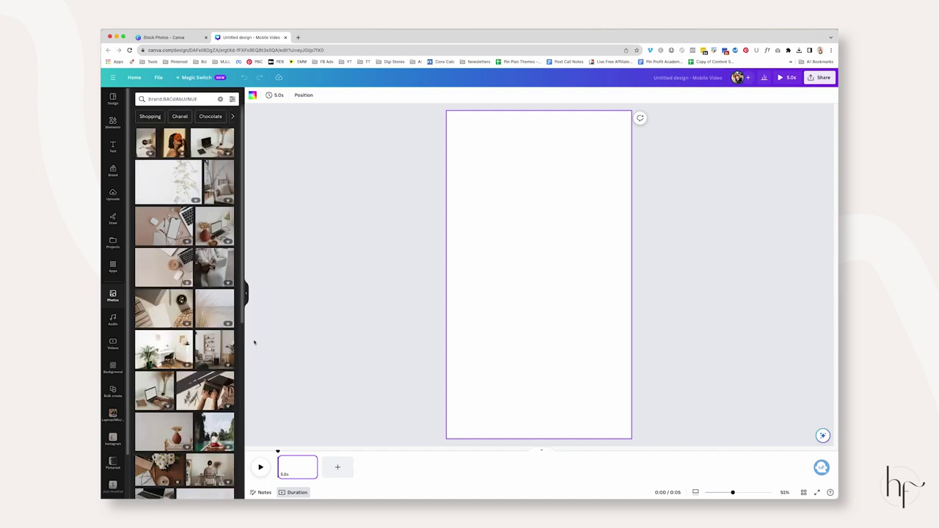
Save the desk photo with a laptop and vase to the Stock Photos folder
left_click(228, 213)
left_click(291, 352)
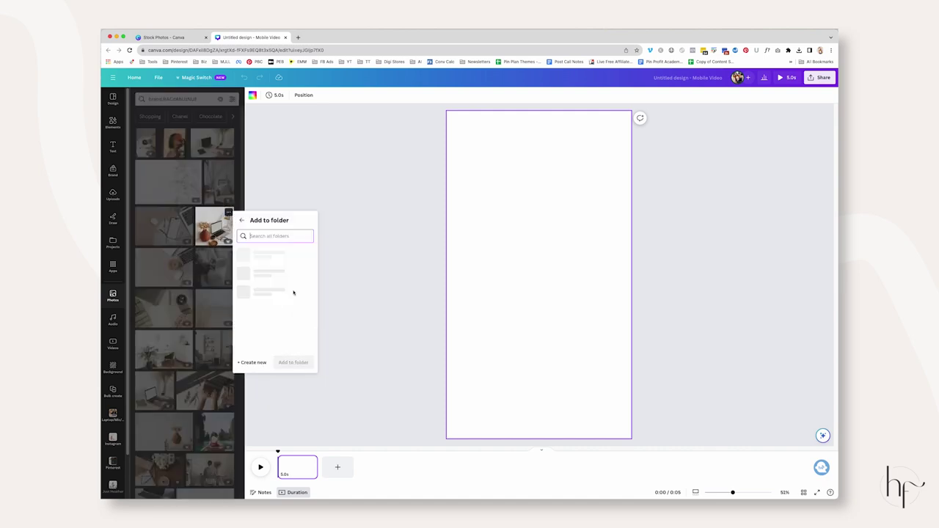
left_click(264, 270)
left_click(292, 362)
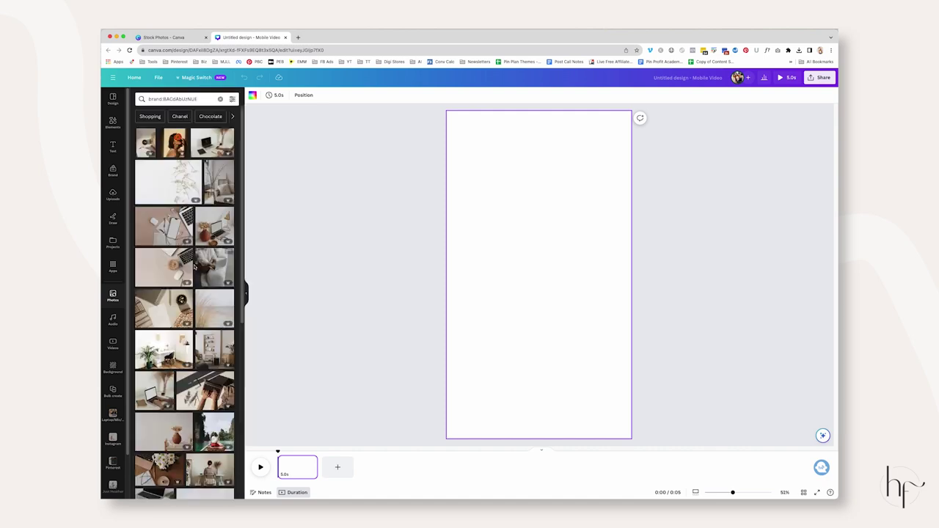
left_click(228, 254)
left_click(278, 402)
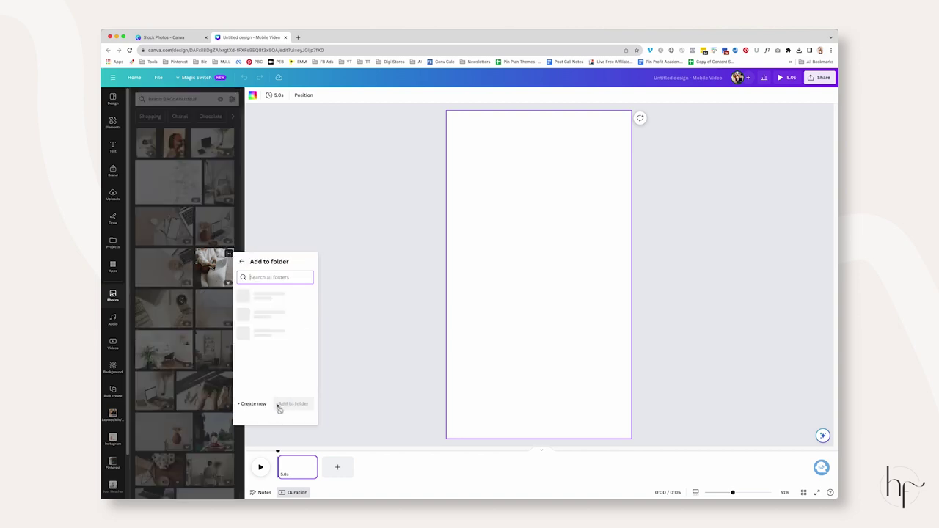
left_click(294, 314)
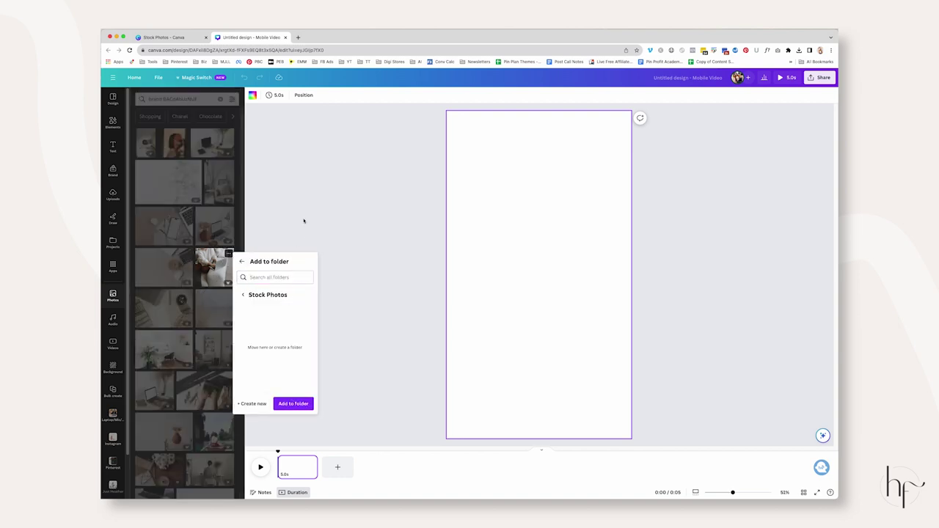
left_click(303, 220)
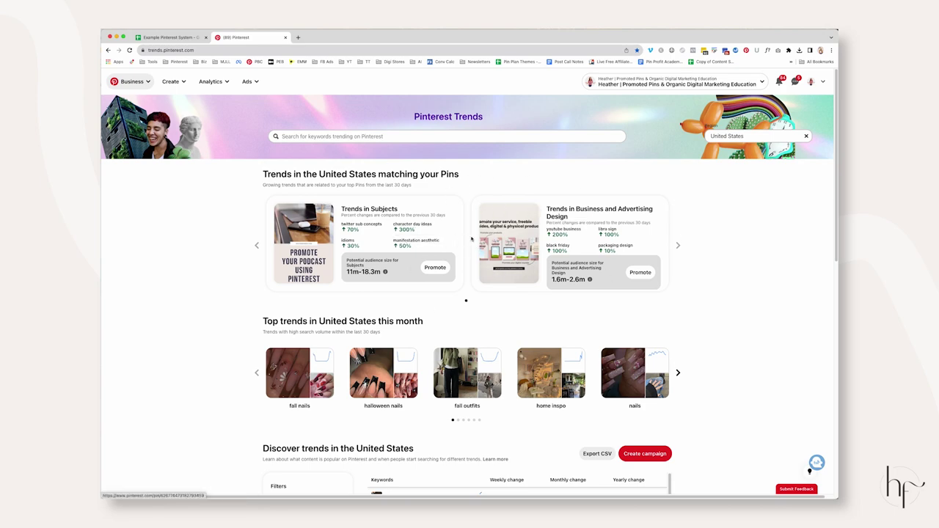
In Pinterest Trends, filter the table of growing trends in the United States by the keyword "manifesetion"
scroll(472, 239, "down", 4)
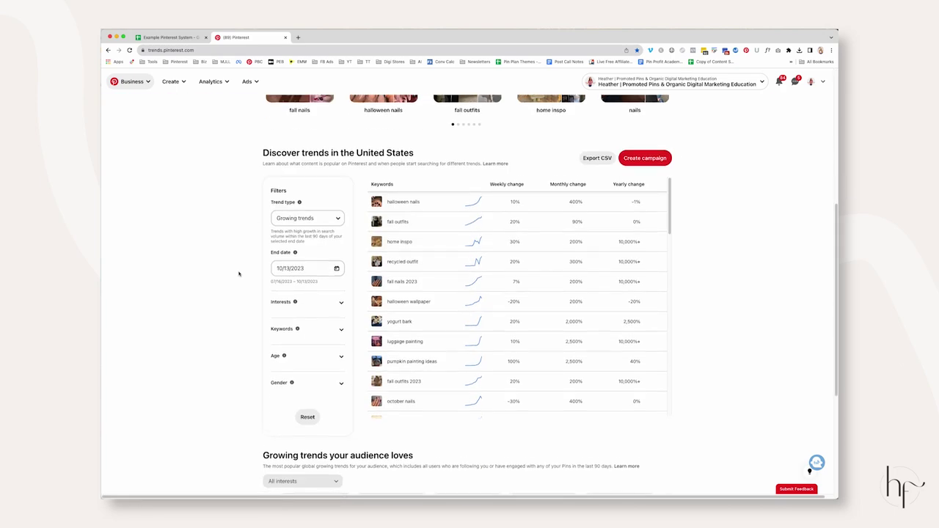
scroll(239, 274, "down", 1)
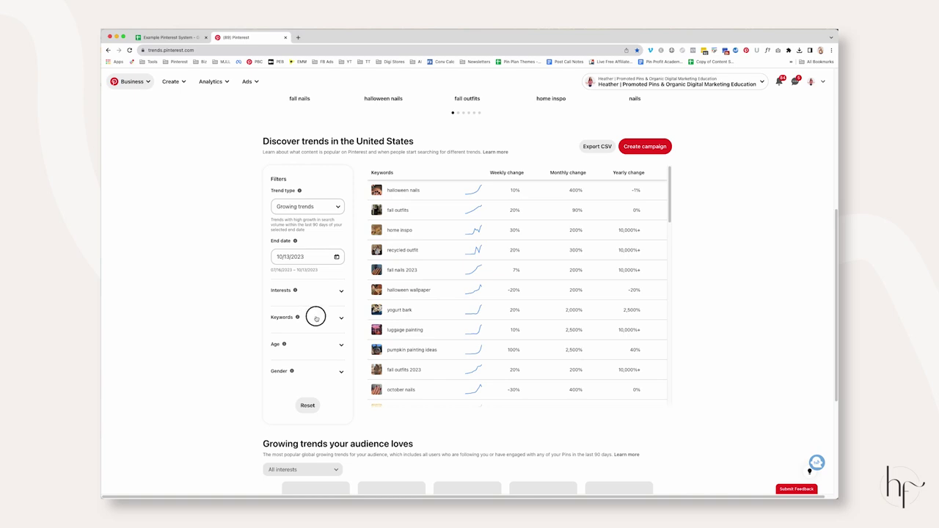
left_click(316, 317)
left_click(309, 337)
type("manifesetion")
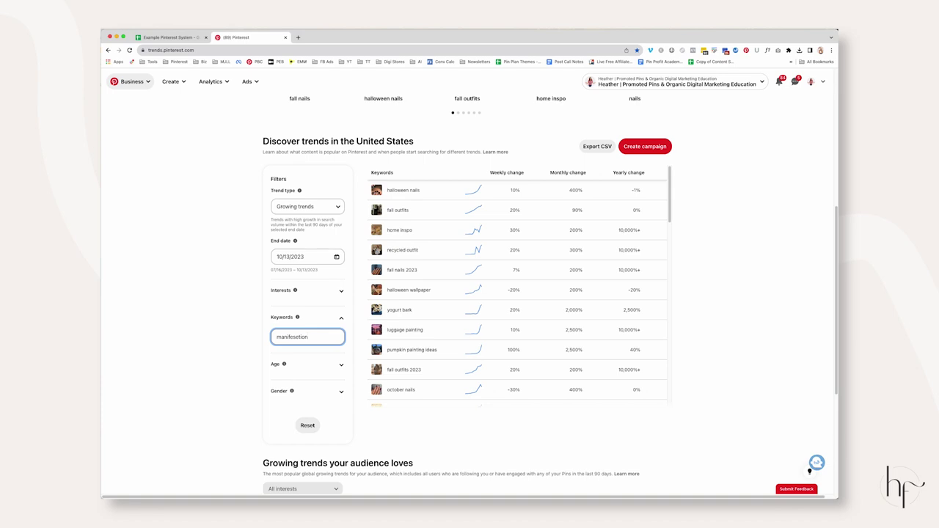
key("Return")
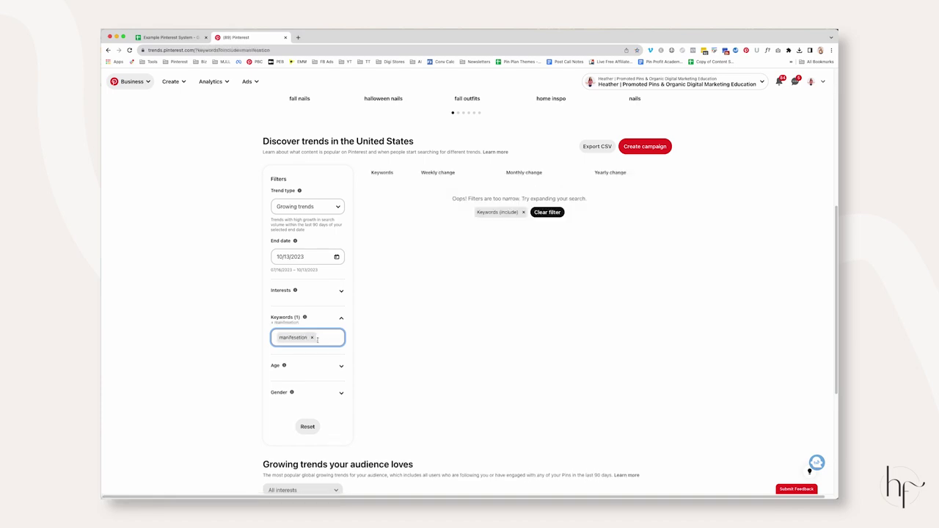
Replace the misspelled keyword filter in the United States trends table with "manifestation"
left_click(312, 337)
type("mani")
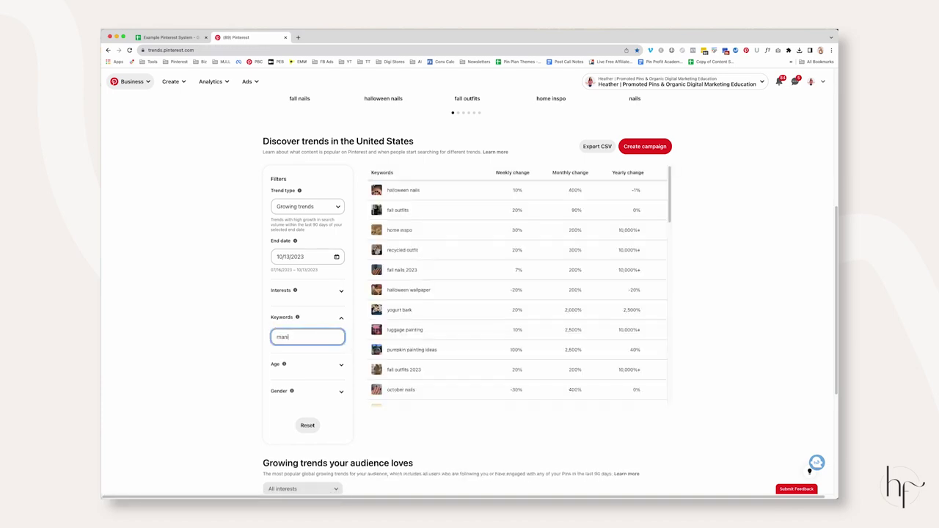
type("festation")
key("Return")
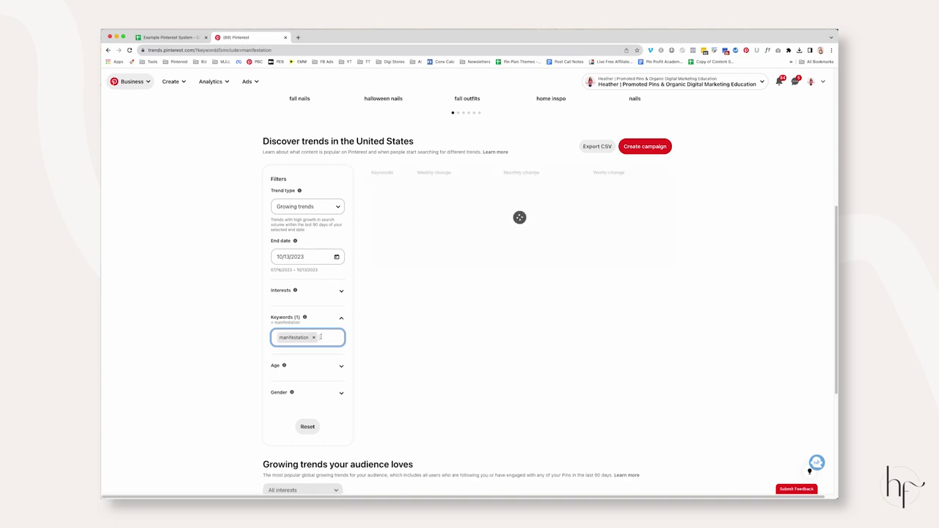
Set the trend type to Top yearly trends and sort the manifestation keywords by yearly change in descending order
left_click(308, 206)
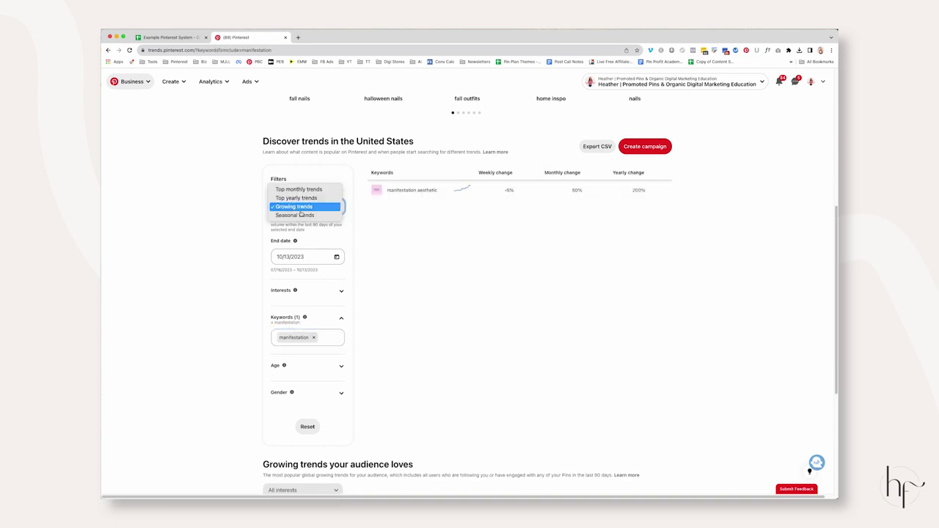
left_click(301, 196)
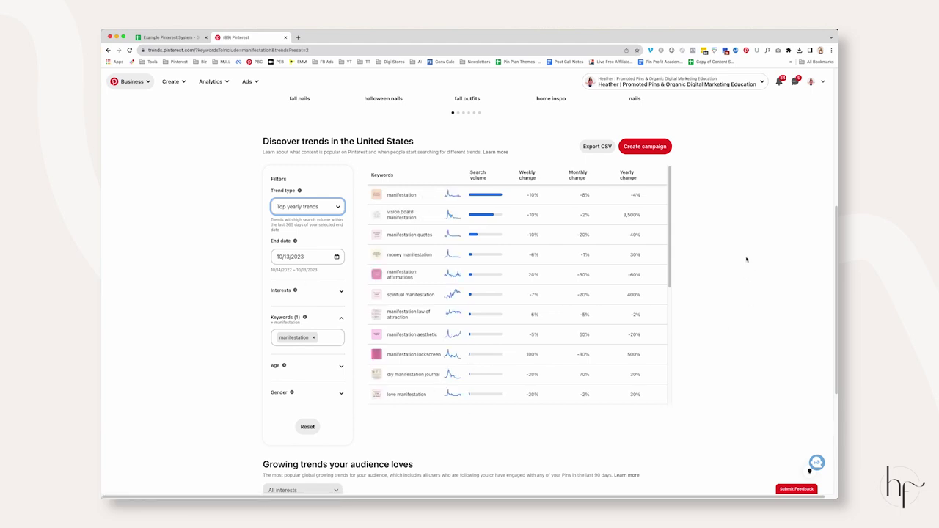
left_click(628, 177)
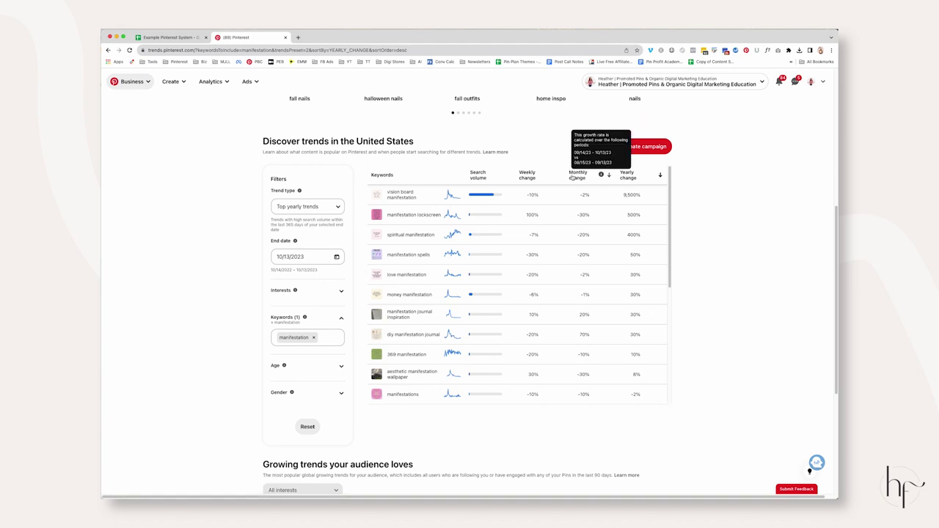
mouse_move(364, 335)
left_mouse_down()
mouse_move(638, 336)
mouse_move(379, 335)
left_mouse_up()
left_click(602, 337)
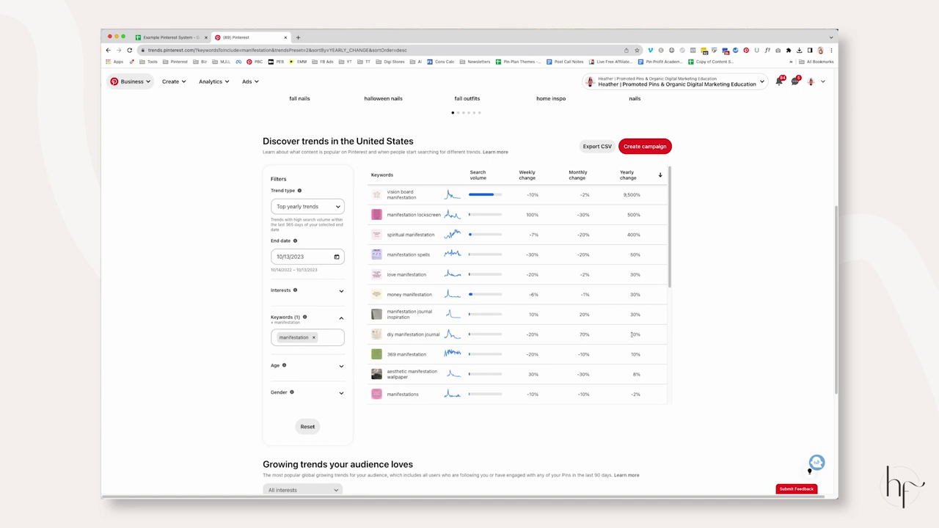
Copy the keyword "diy manifestation journal" into October's Pinterest Trends section of the 12 Month Marketing Plan sheet, removing the stray "term image" text
triple_click(411, 337)
right_click(413, 336)
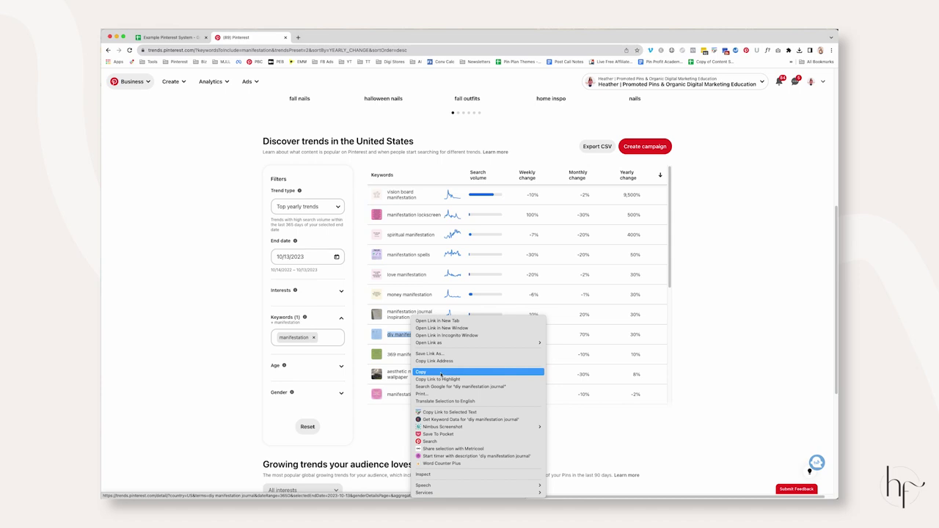
left_click(441, 372)
key("ctrl+shift+Tab")
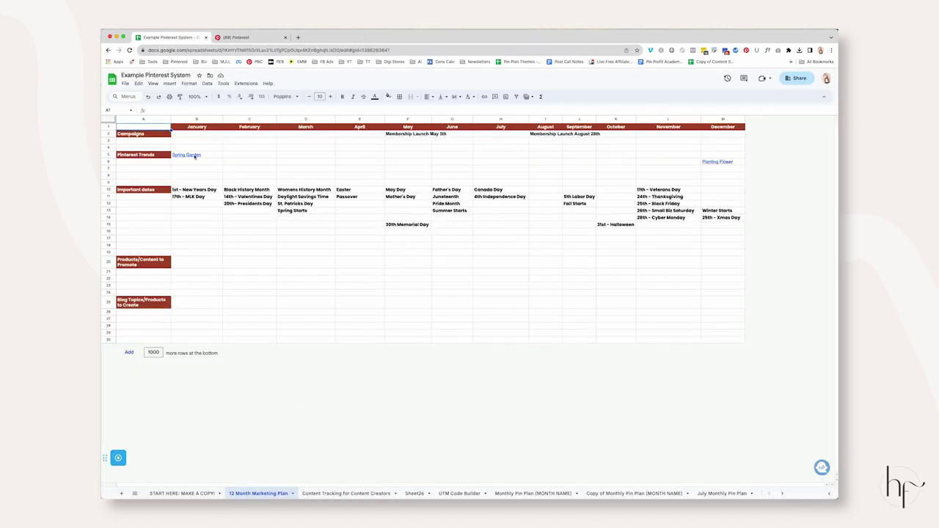
left_click(613, 154)
key("ctrl+v")
left_click(615, 156)
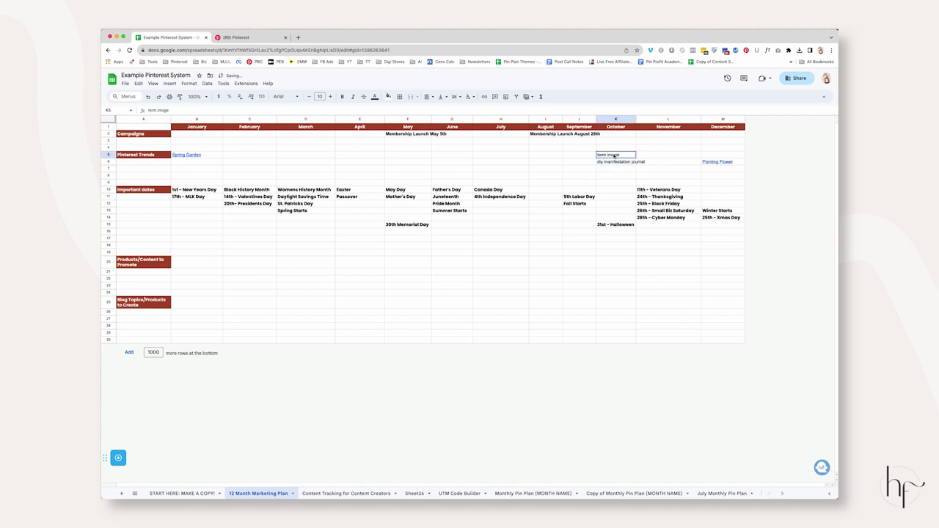
left_click(622, 163)
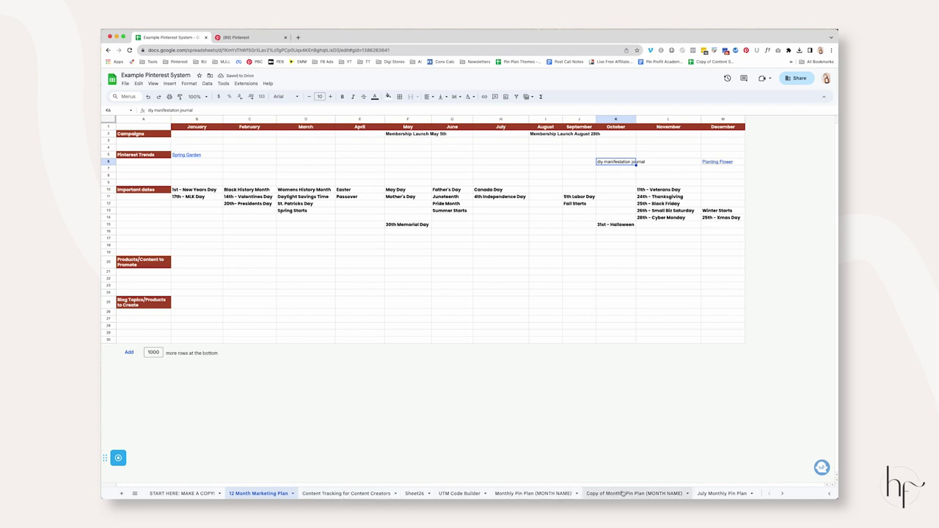
Paste the copied keyword "diy manifestation journal" under Awareness Keywords in the Keywords sheet
left_click(136, 493)
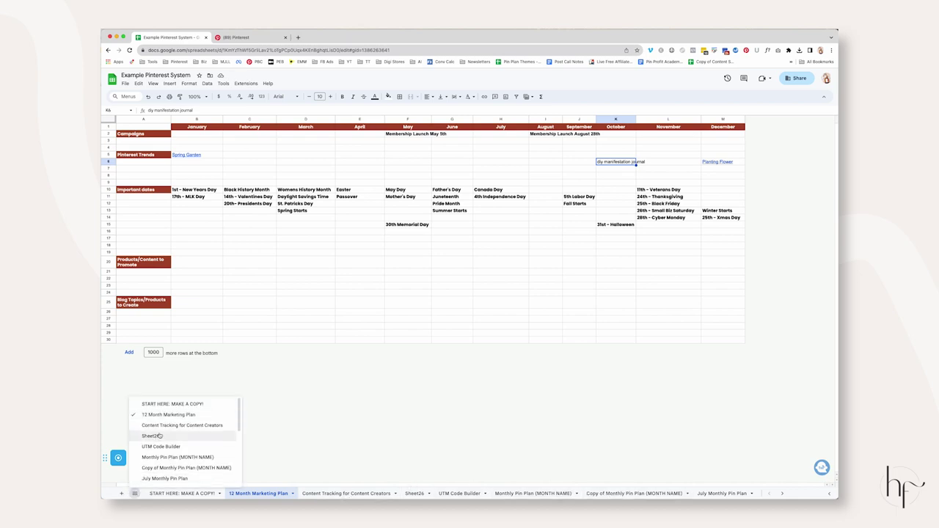
scroll(177, 446, "down", 5)
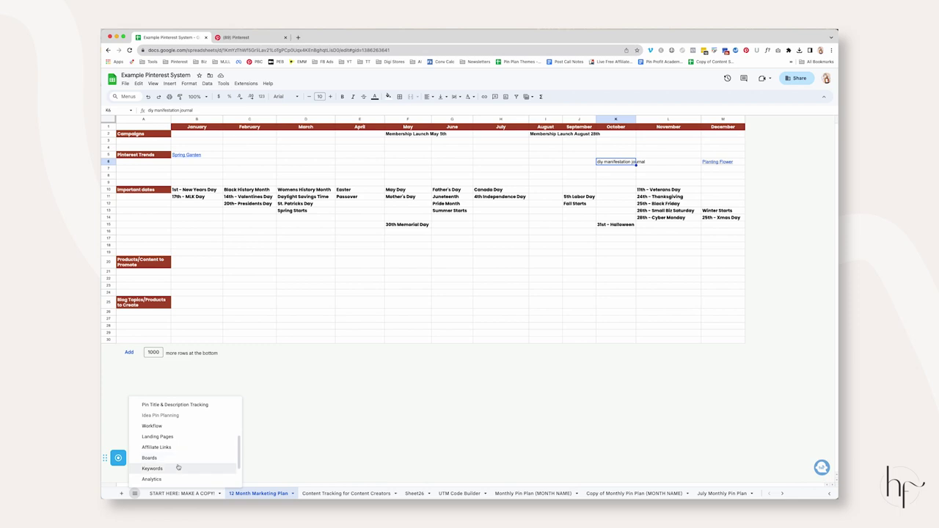
left_click(175, 468)
left_click(352, 135)
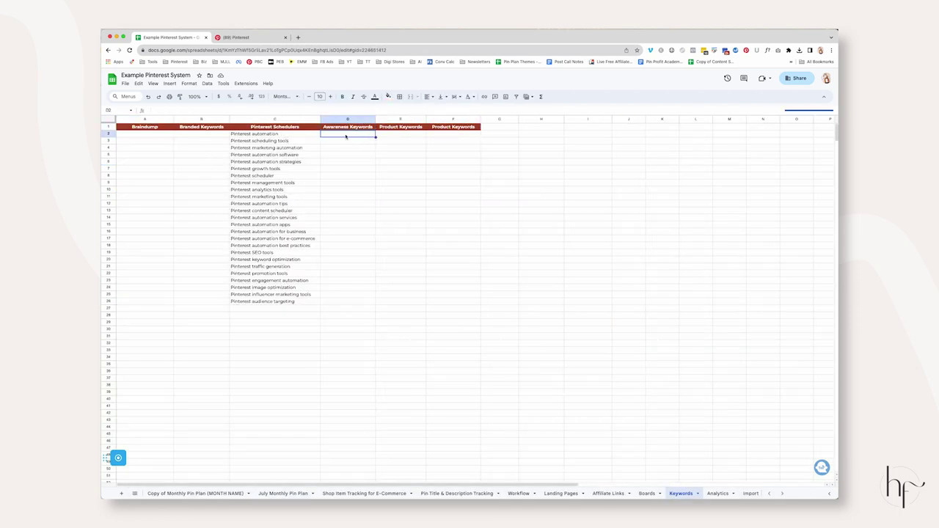
key("ctrl+v")
left_click_drag(349, 139, 351, 144)
Switch to Pinterest and try searching All Pins for "manifestation" and the suggestion "manifestation journal"
left_click(237, 37)
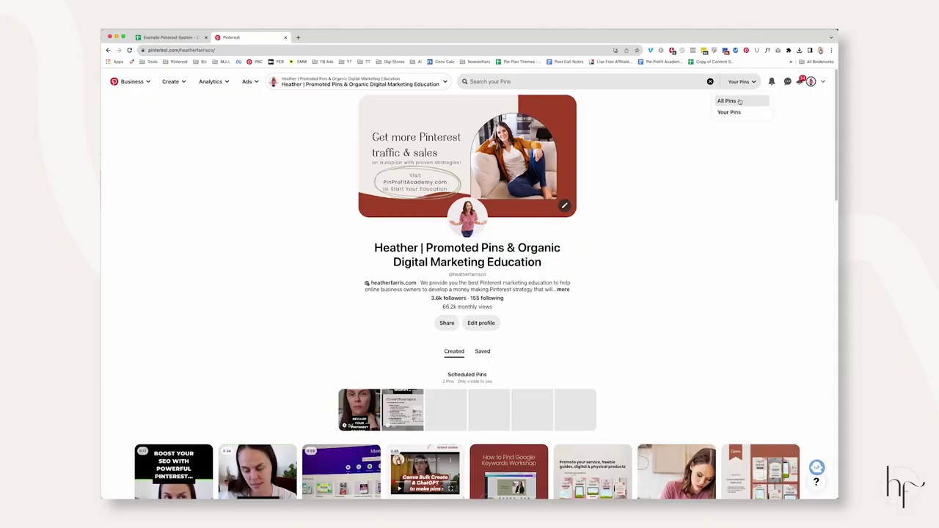
left_click(644, 82)
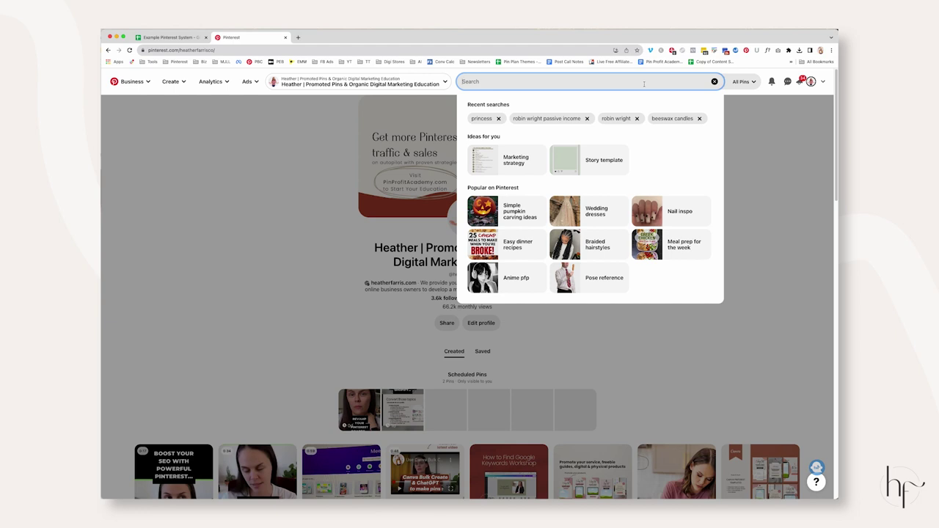
type("mani")
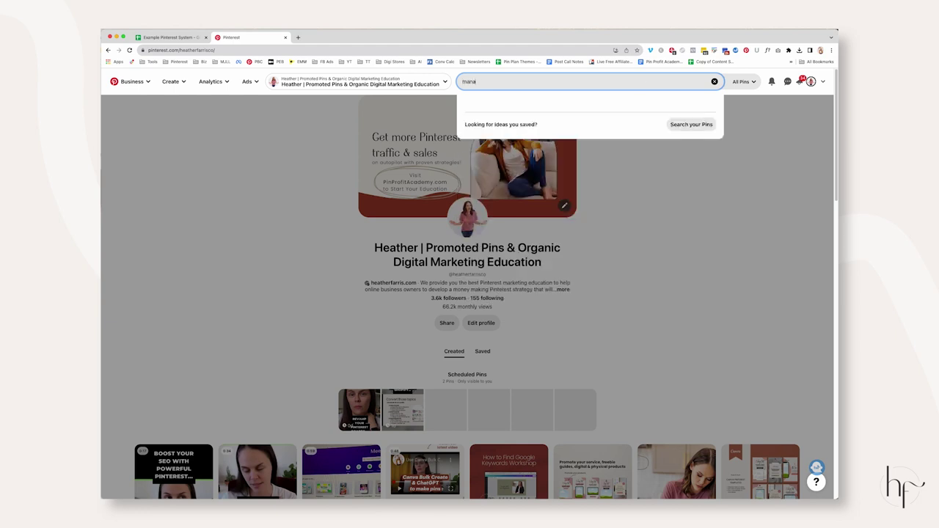
type("festation")
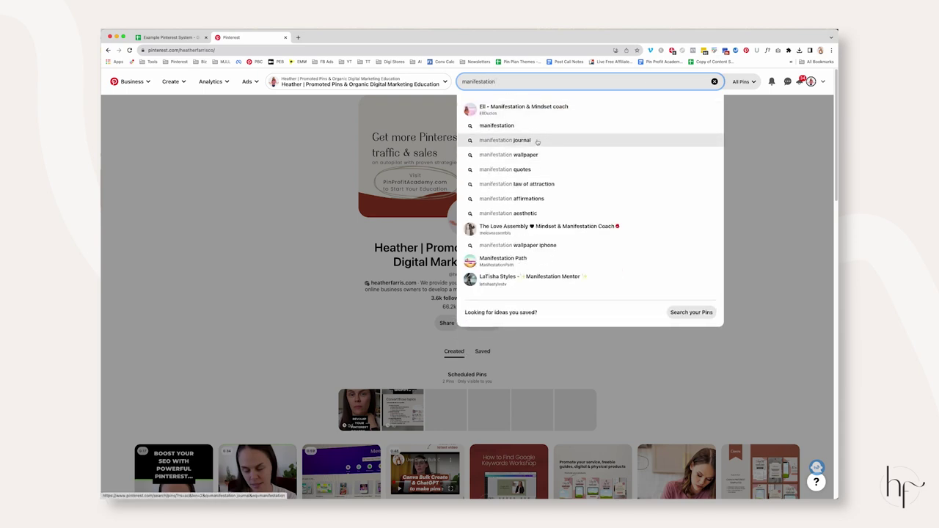
type(" jo")
key("BackSpace")
key("BackSpace")
key("BackSpace")
type("nal")
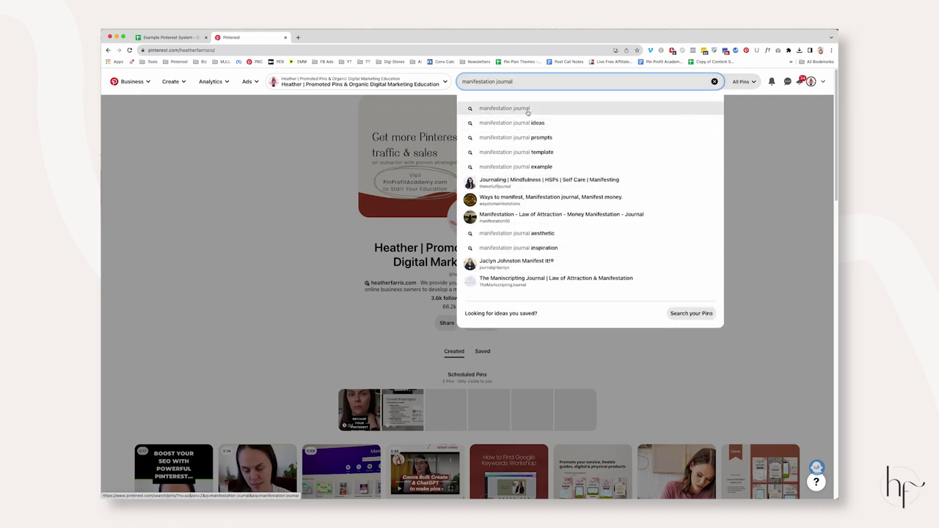
left_click(533, 109)
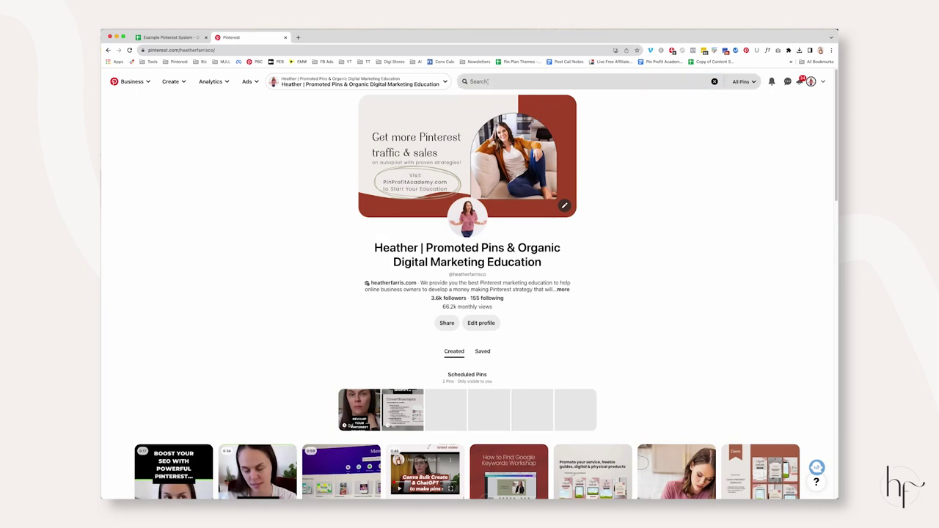
Search Pinterest for "manifestation", choose the suggestion "manifestation journal" and refine the results with the related term Scripting
left_click(487, 81)
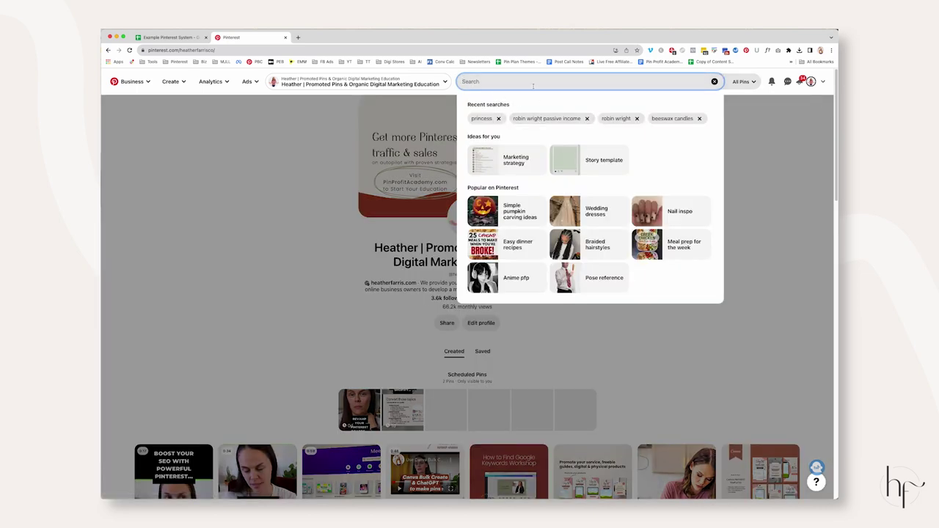
type("manifestation")
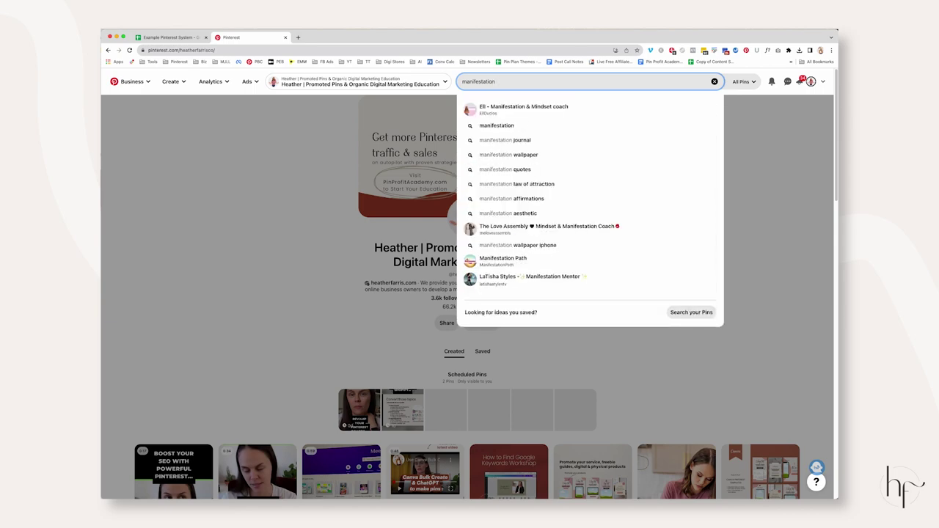
left_click(543, 139)
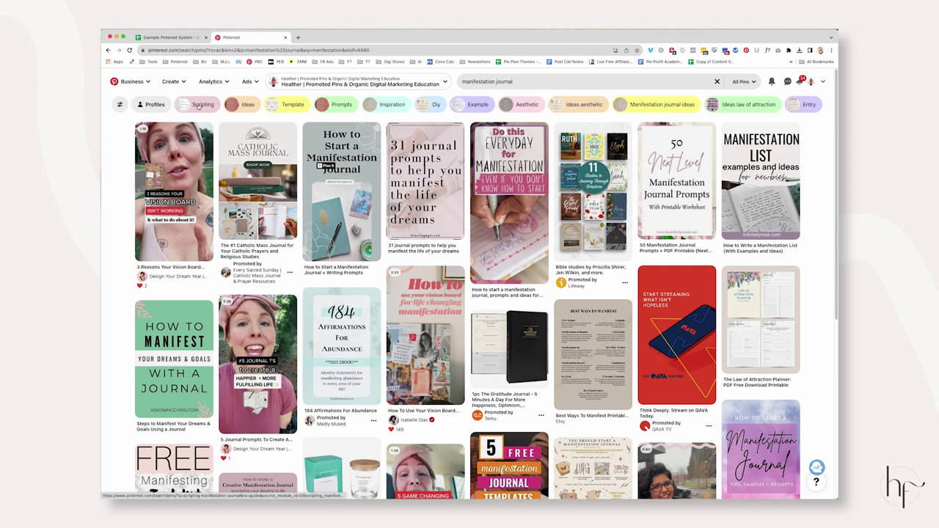
left_click(202, 105)
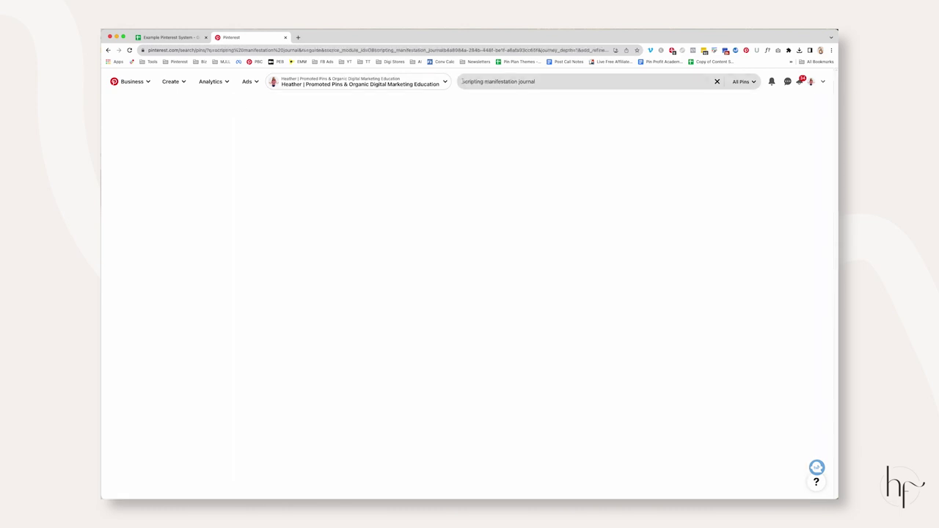